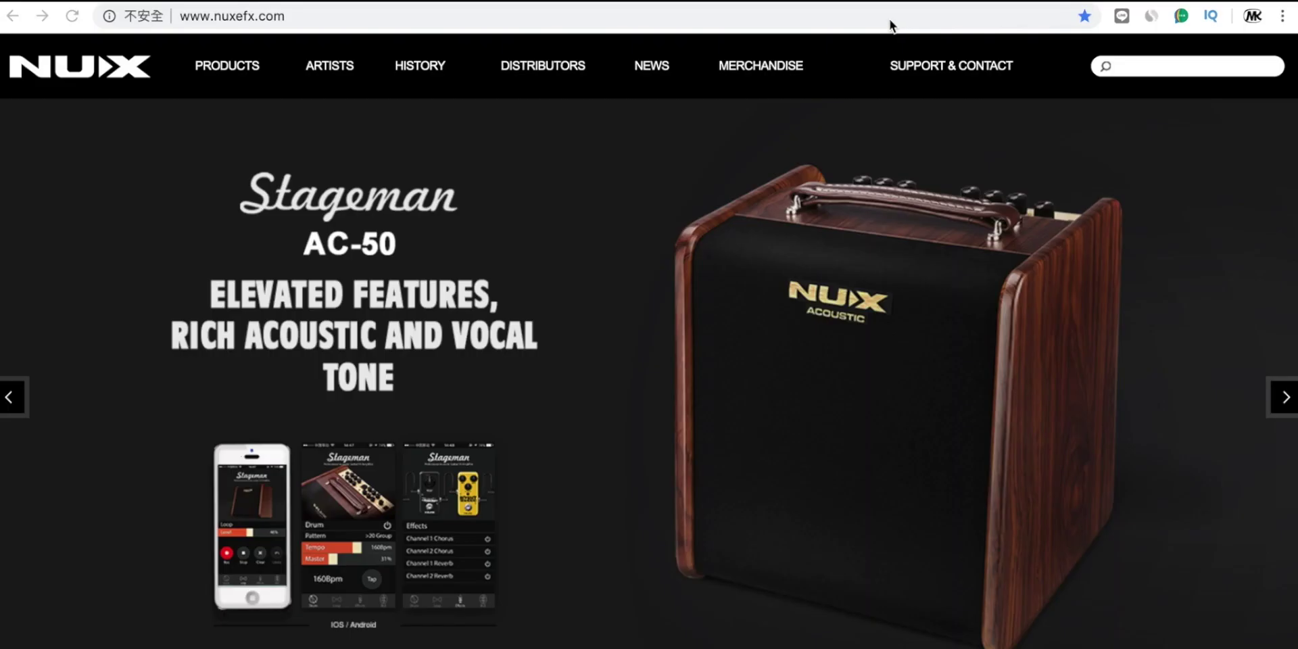
left_click(890, 18)
key("Return")
mouse_move(188, 90)
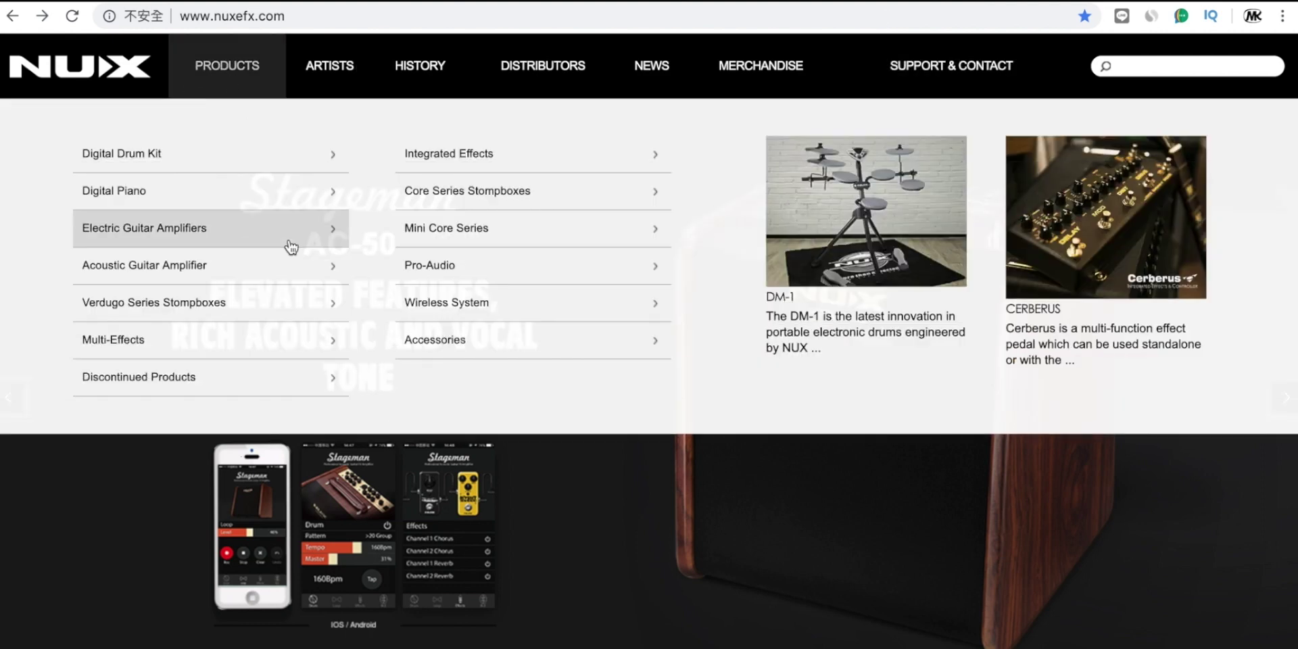
left_click(494, 161)
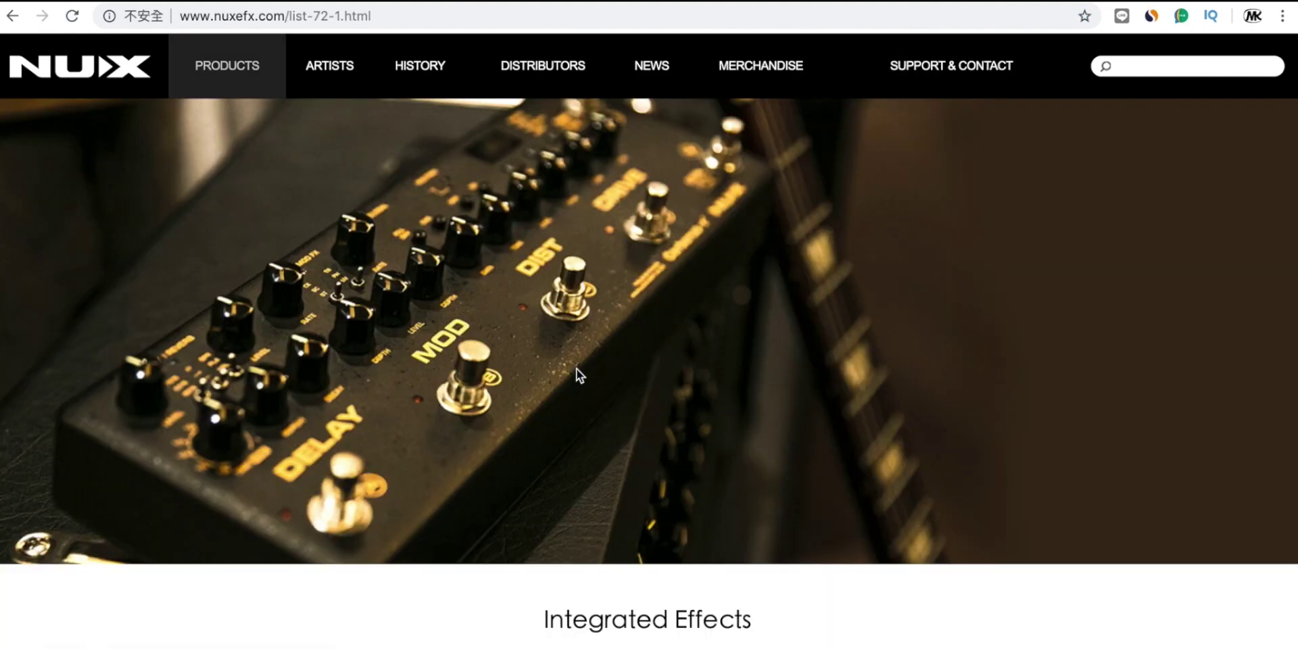
scroll(574, 370, "down", 5)
left_click(484, 466)
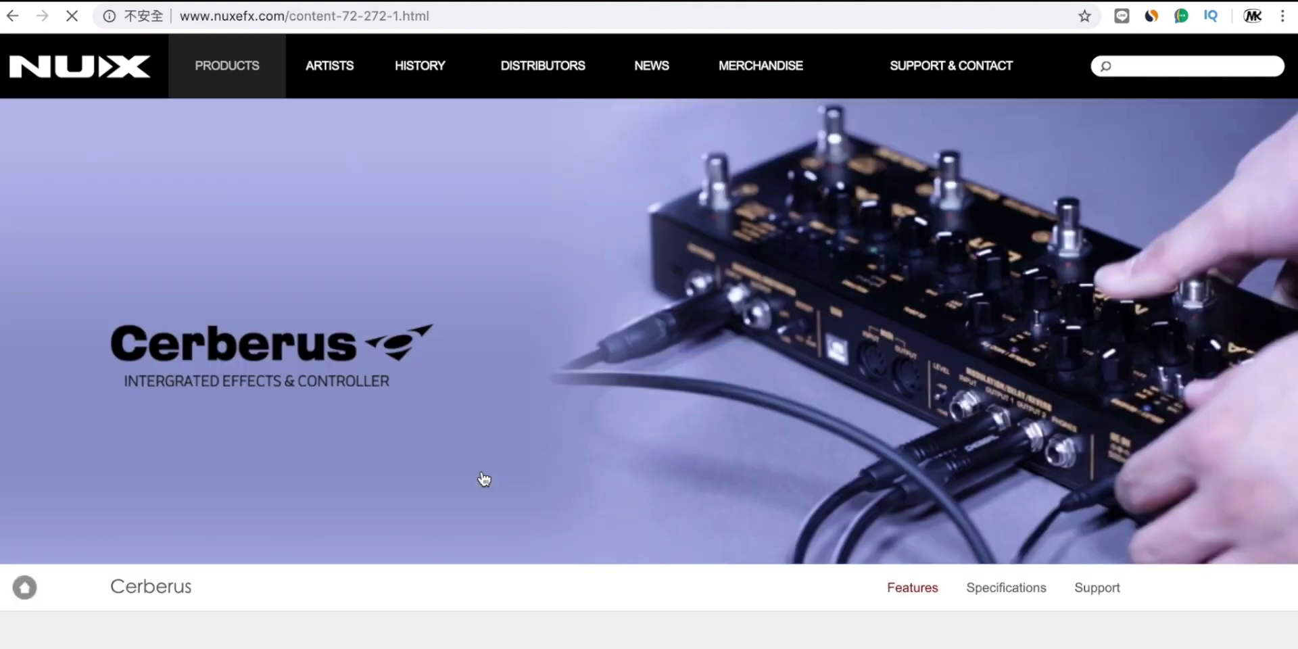
Open the Cerberus support section and look through its manual, firmware and editor software downloads.
scroll(484, 478, "down", 3)
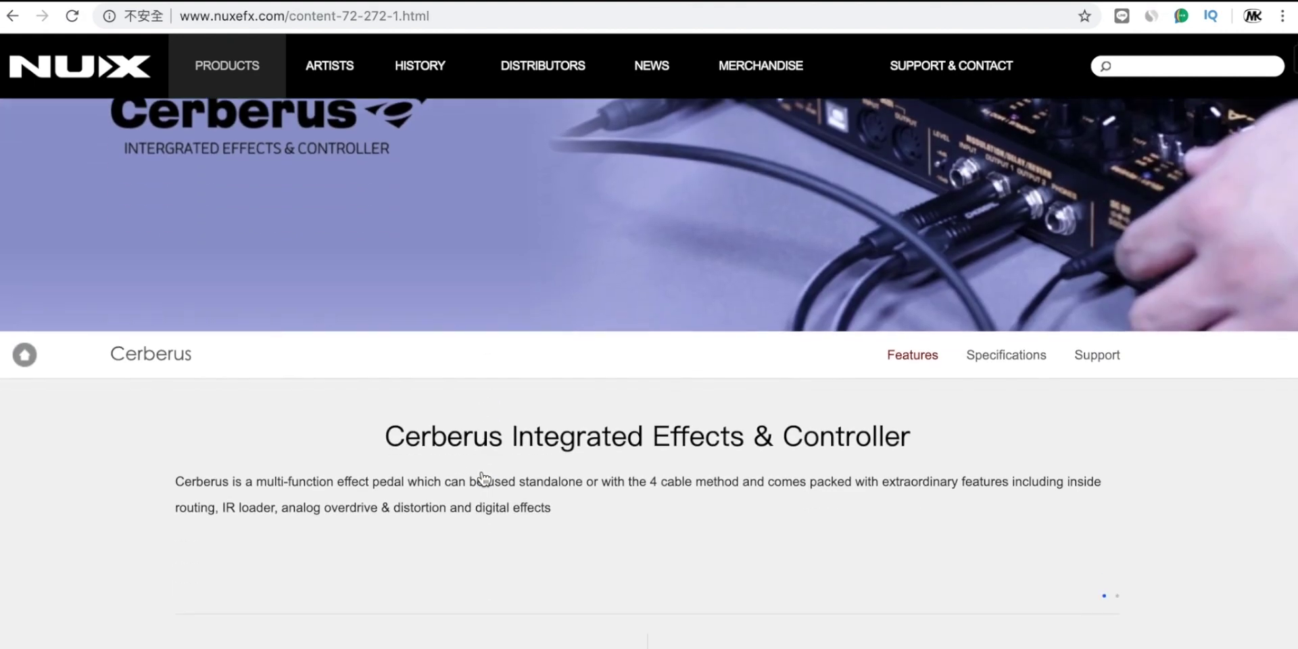
scroll(742, 421, "up", 3)
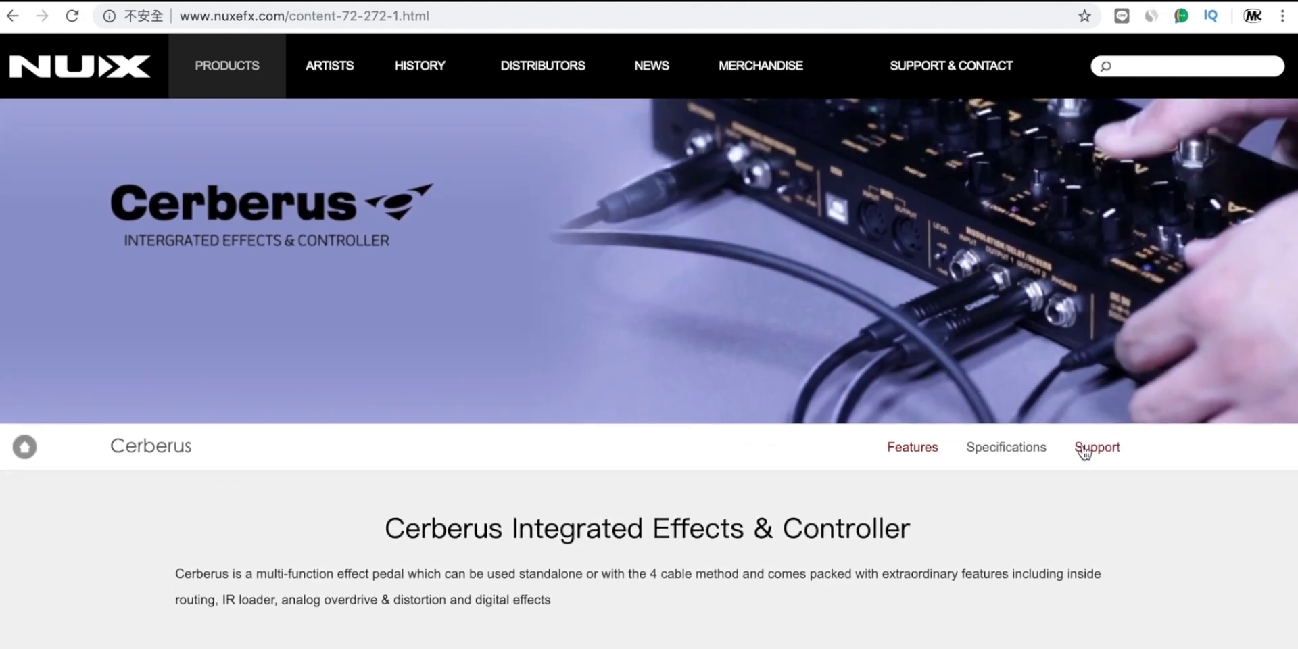
scroll(1078, 455, "down", 5)
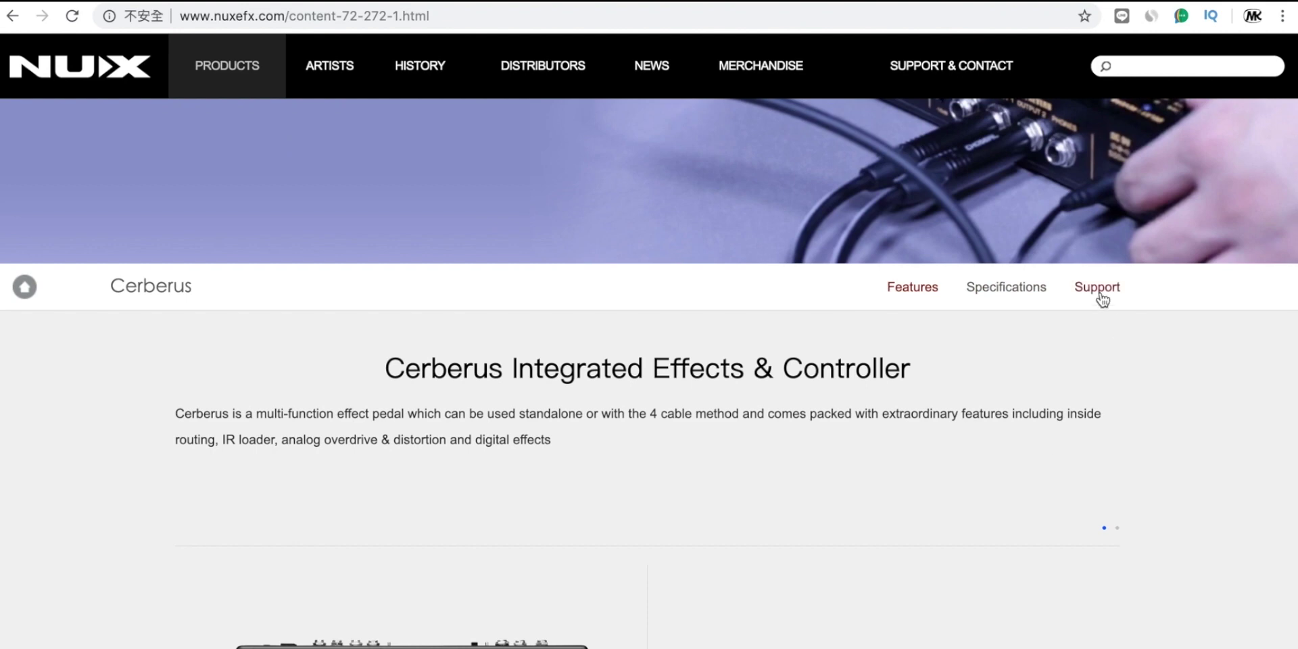
left_click(1098, 295)
scroll(739, 367, "down", 5)
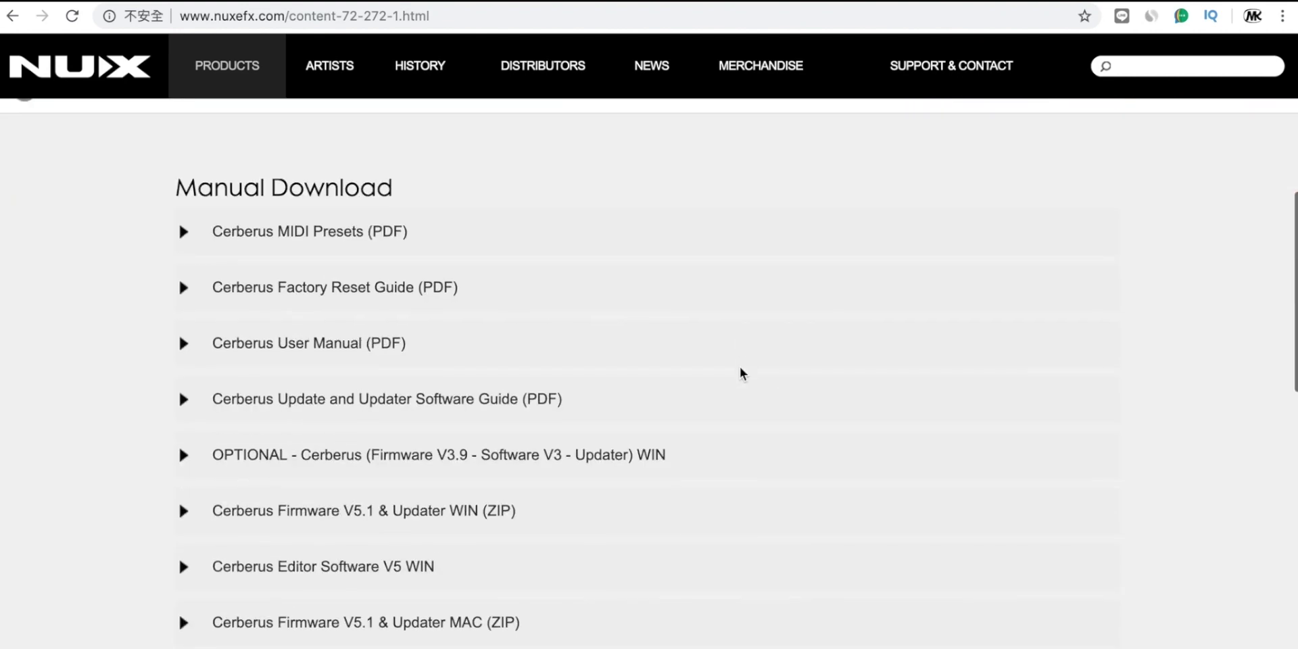
scroll(740, 367, "down", 5)
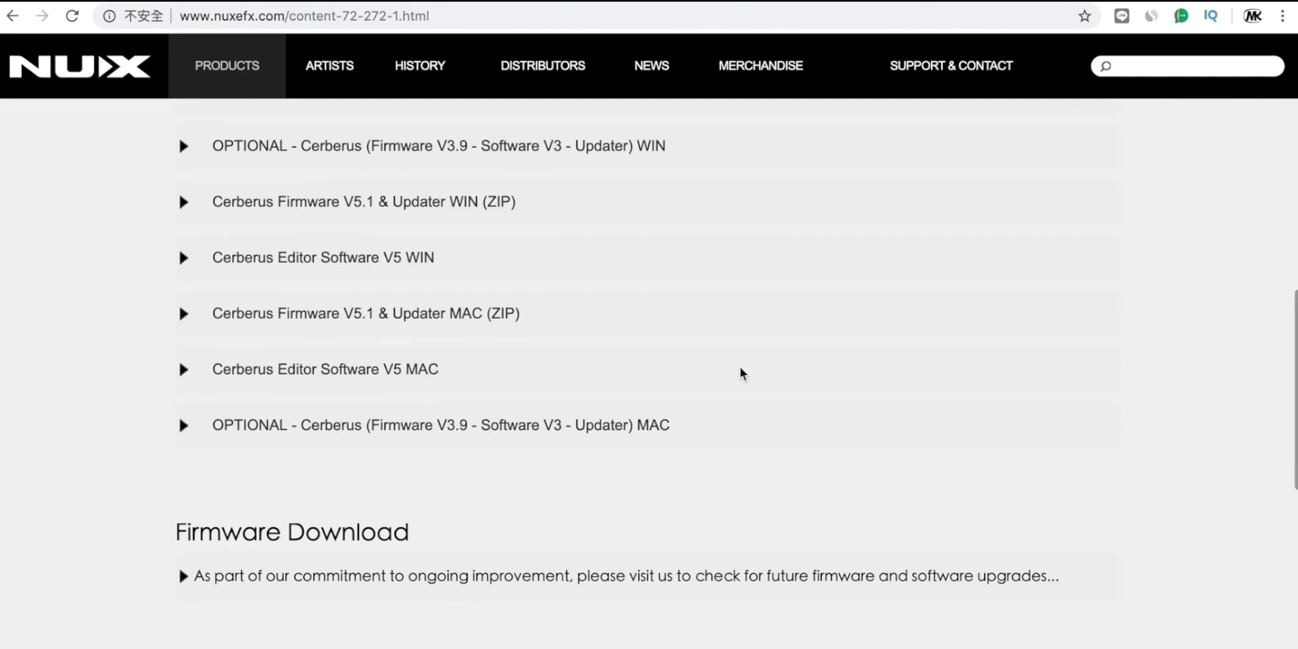
scroll(740, 368, "up", 2)
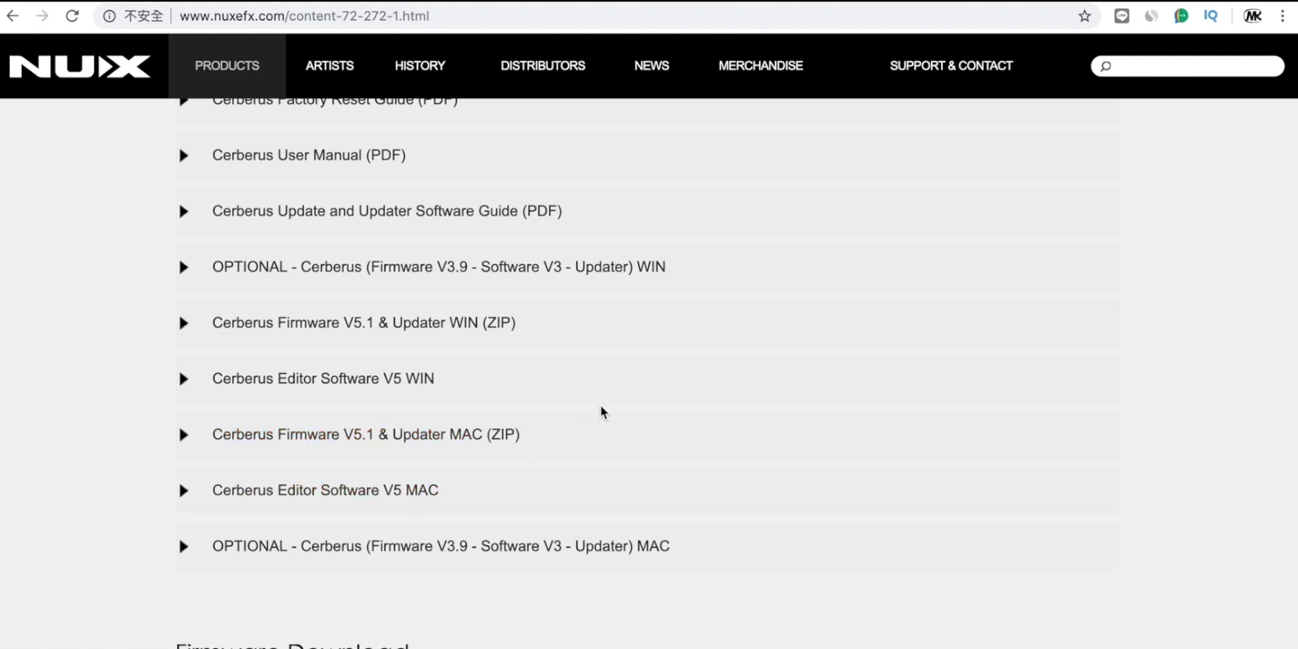
scroll(601, 410, "up", 3)
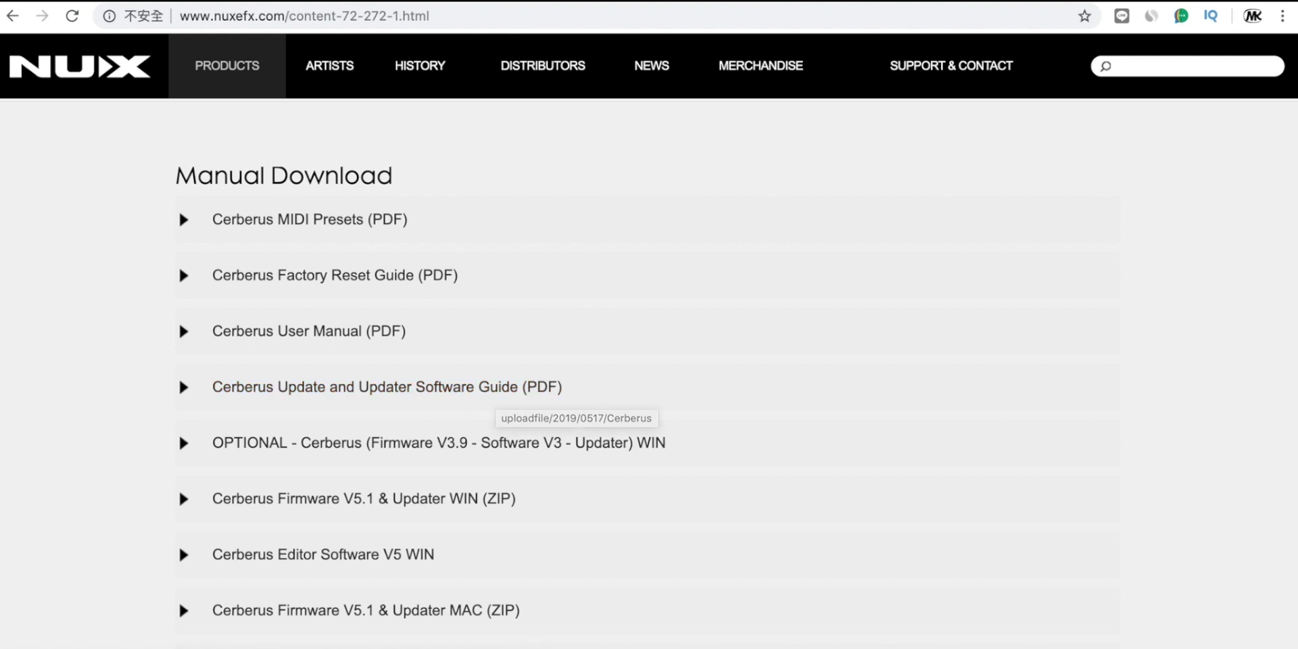
Switch to Finder, open the Cerberus update guide PDF from the downloads folder and read its first update instructions.
key("super+Tab")
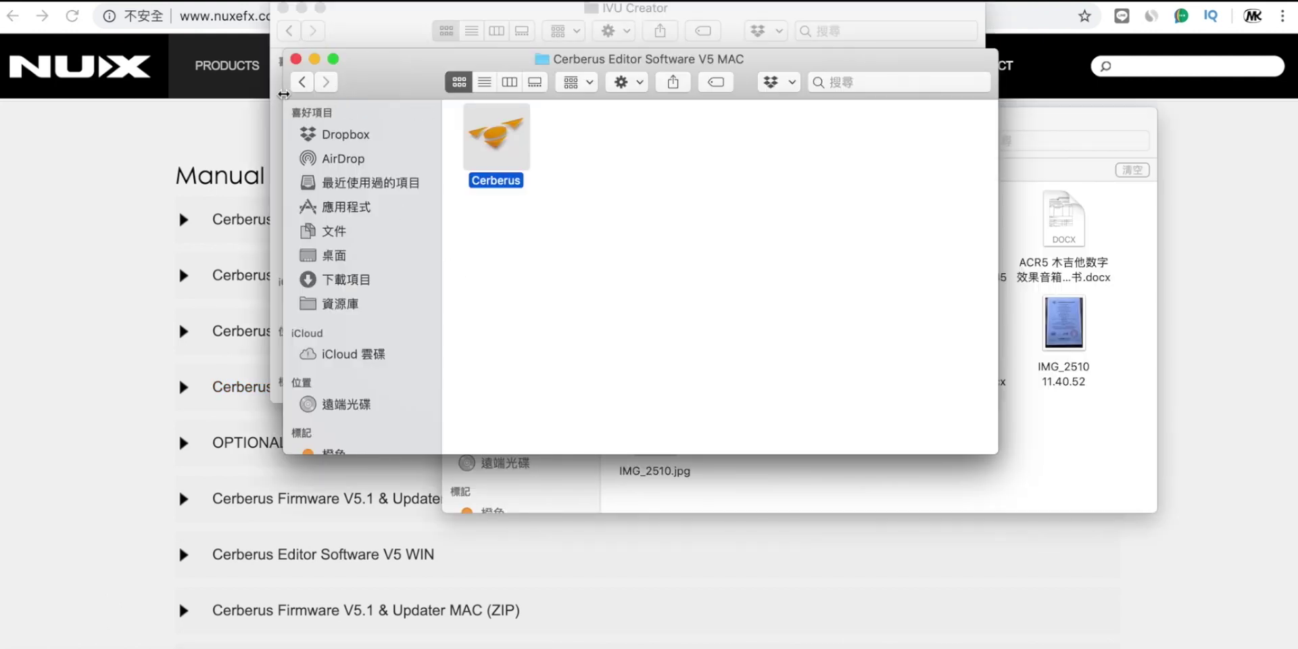
left_click(299, 83)
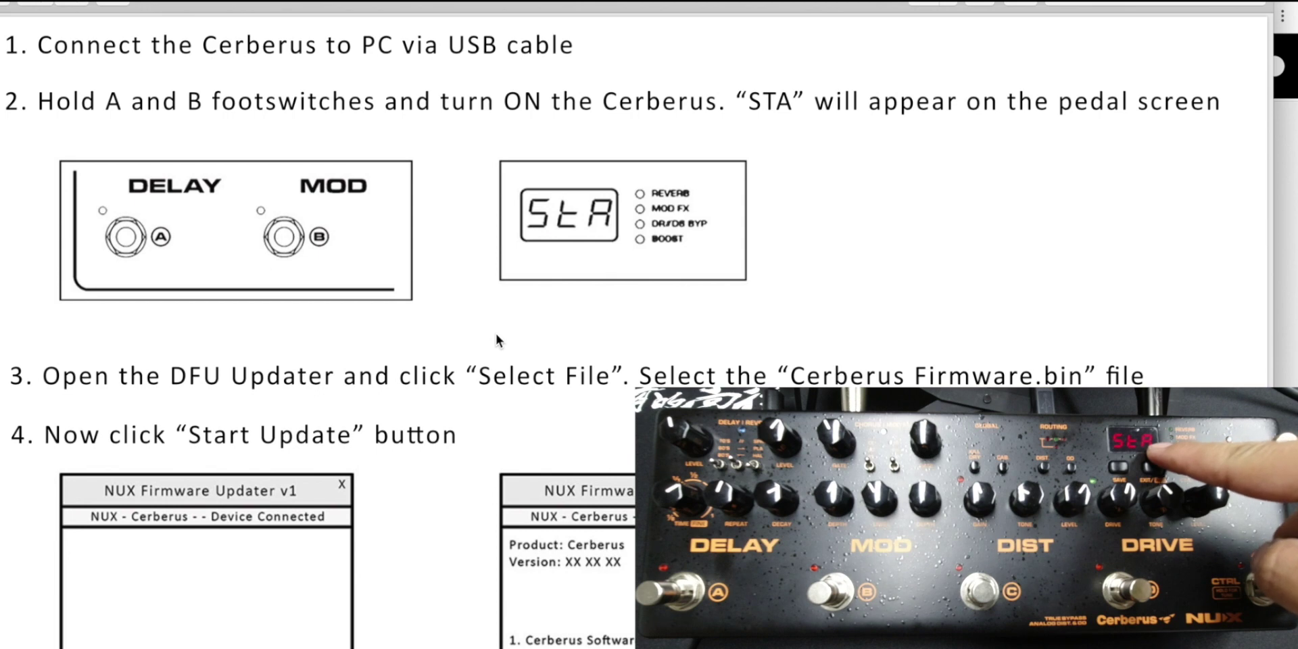
scroll(497, 332, "down", 3)
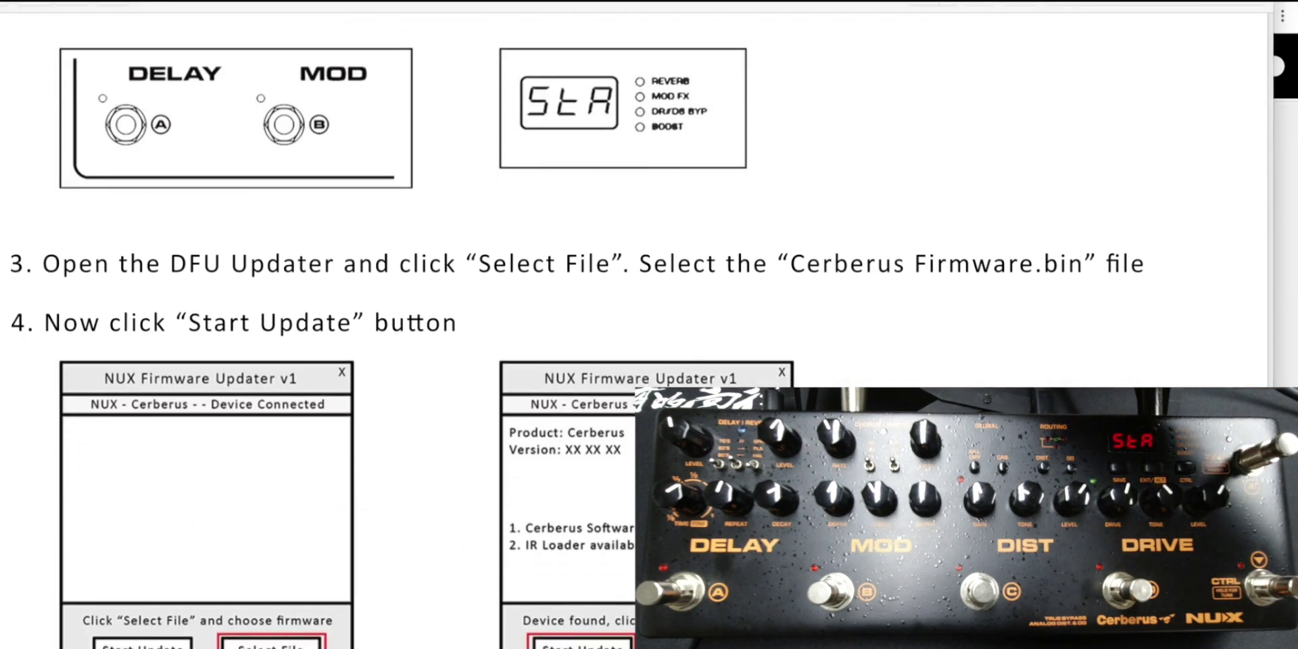
Switch to Finder and launch NUX DFU Updater from the Cerberus MAC V5.1 folder.
key("super+Tab")
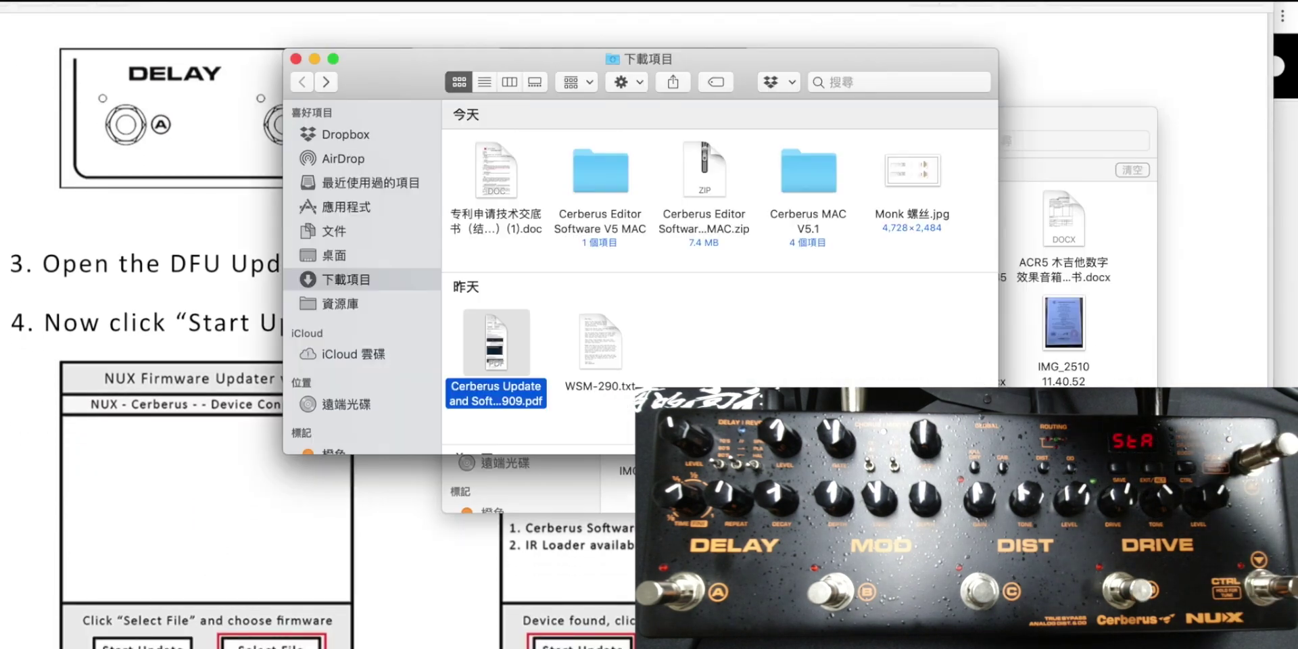
double_click(803, 166)
left_click(624, 128)
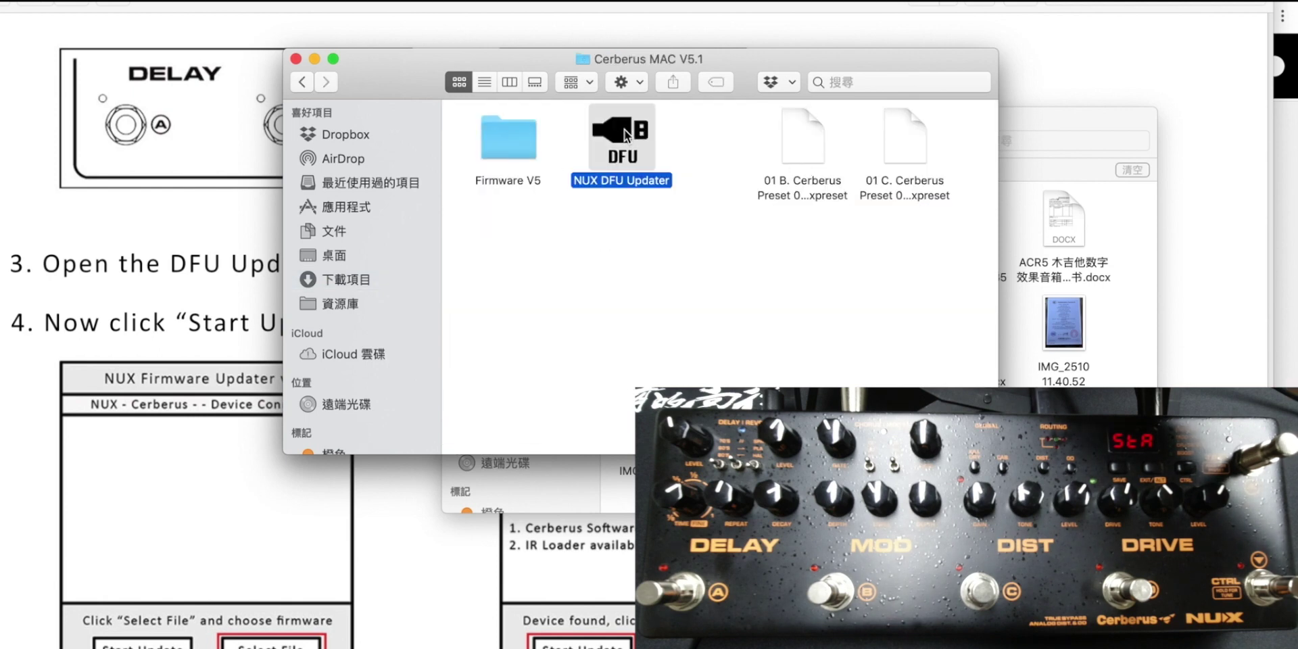
double_click(624, 129)
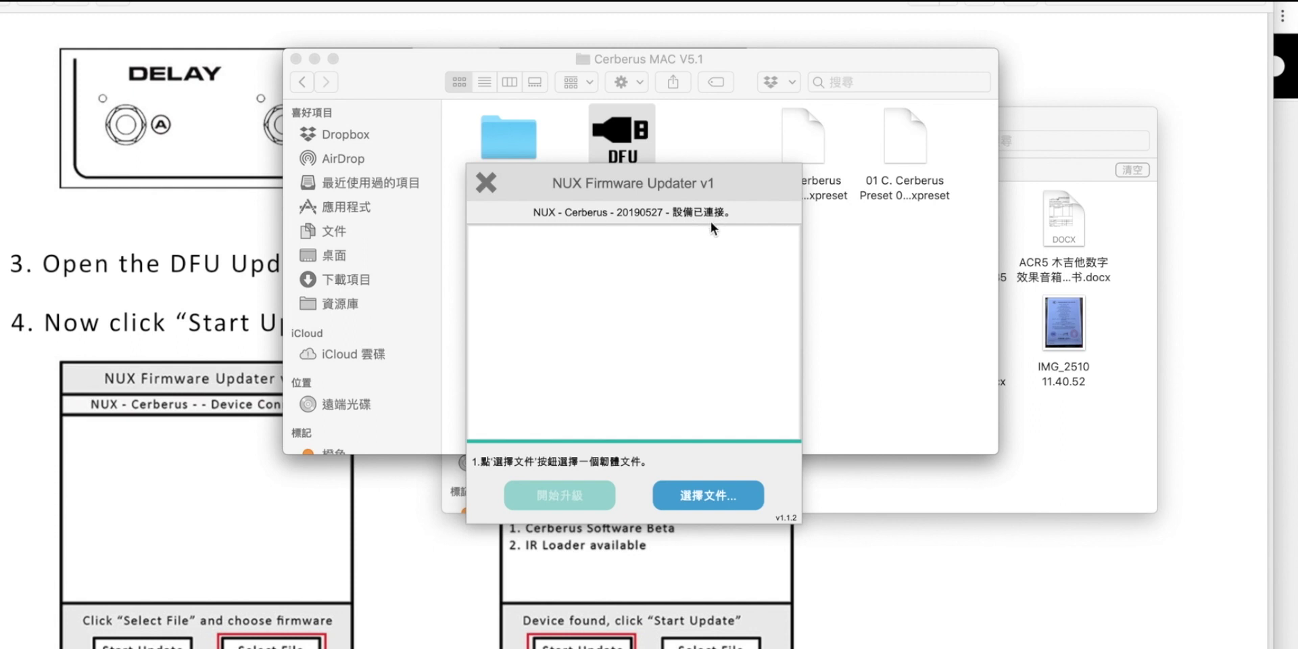
Load the firmware file CerberusFirmware_v5.1.12.bin from the Firmware V5 folder into the updater.
left_click(722, 494)
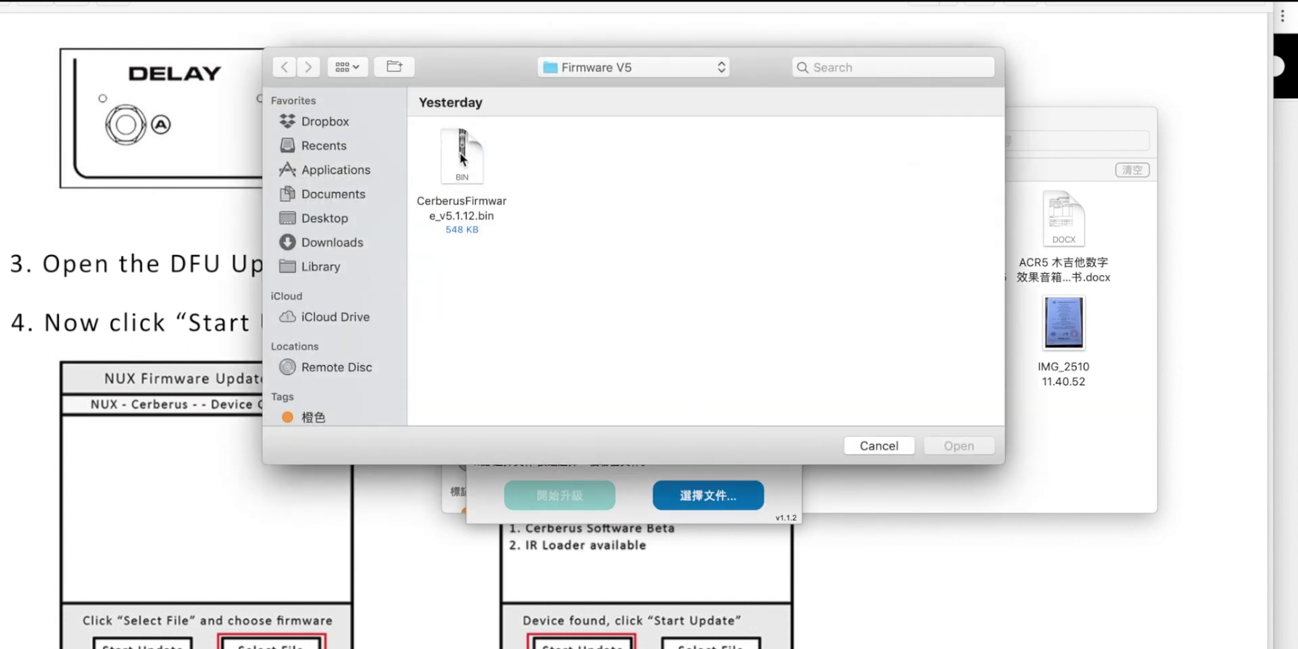
left_click(460, 153)
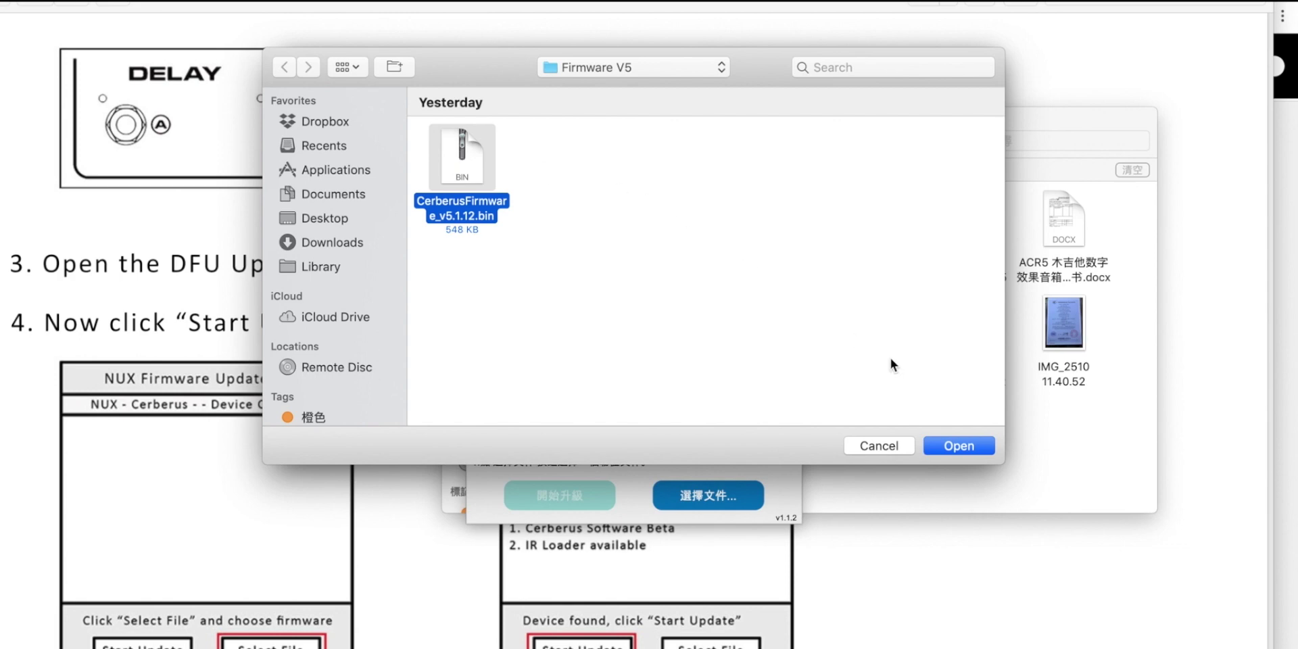
left_click(959, 447)
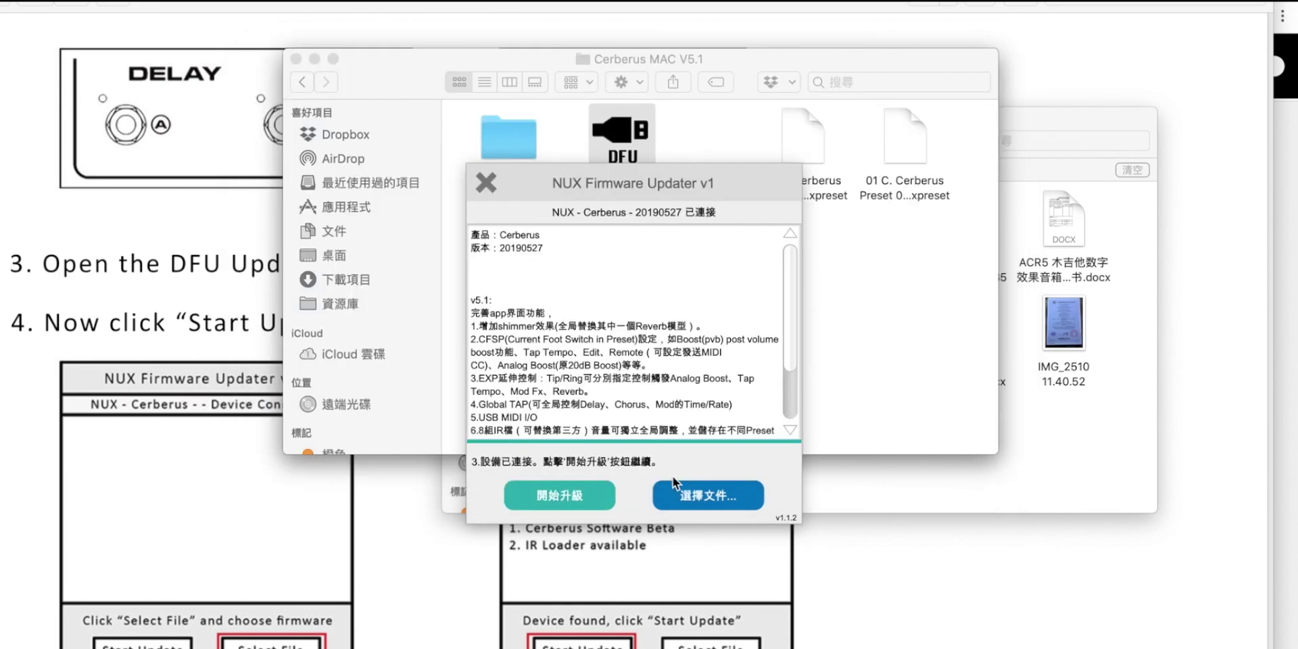
Return to the update guide and read the instructions on starting the update, waiting for installation and restarting the pedal.
left_click(176, 327)
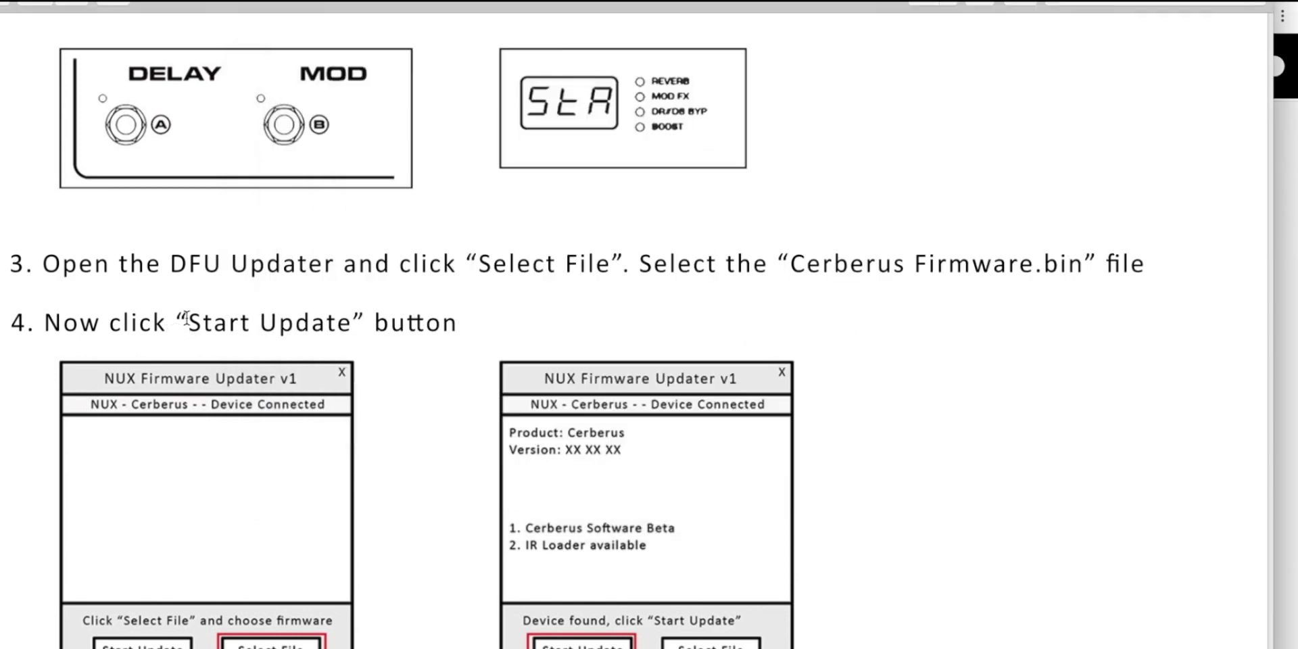
scroll(364, 337, "down", 4)
scroll(364, 337, "down", 2)
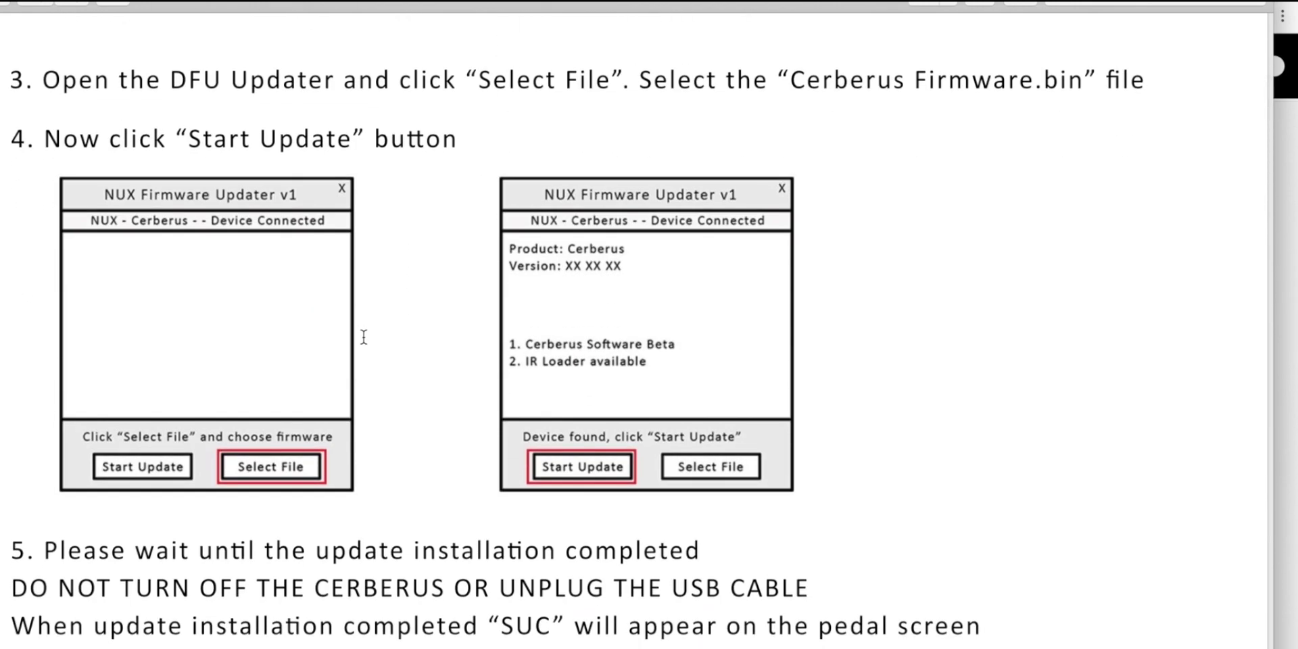
scroll(364, 338, "down", 8)
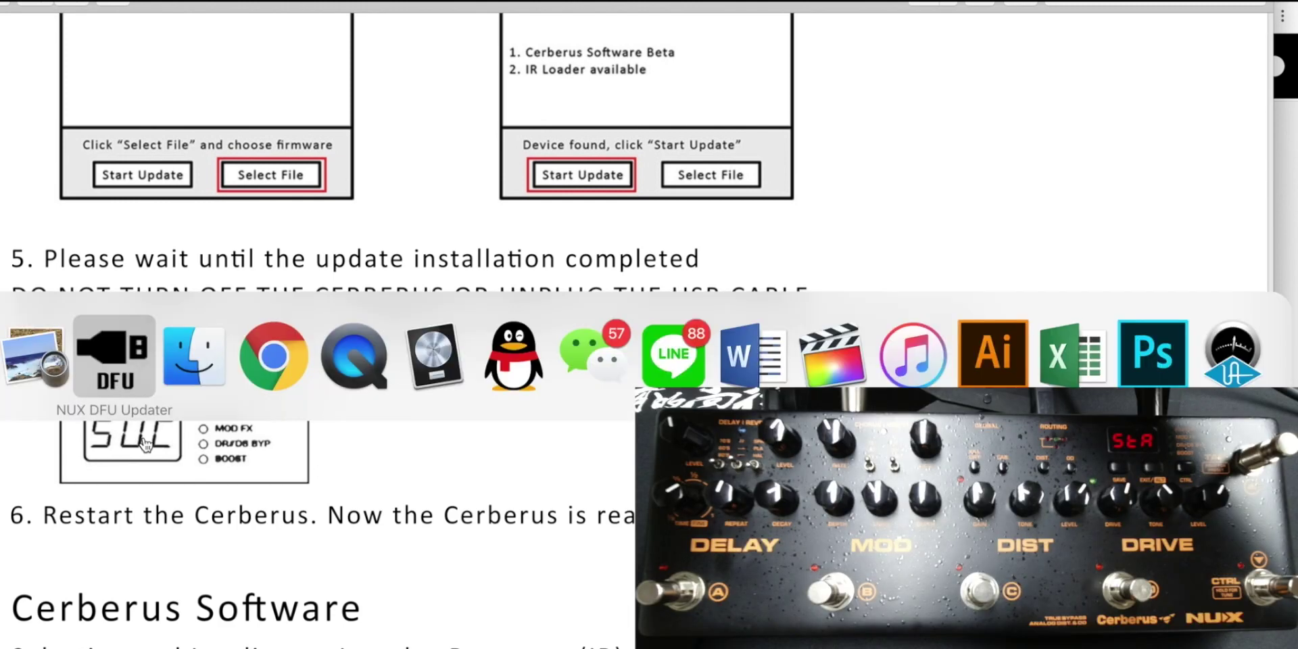
Switch to NUX DFU Updater, run the firmware upgrade on the Cerberus and close the updater once it completes.
left_click(116, 355)
left_click(557, 490)
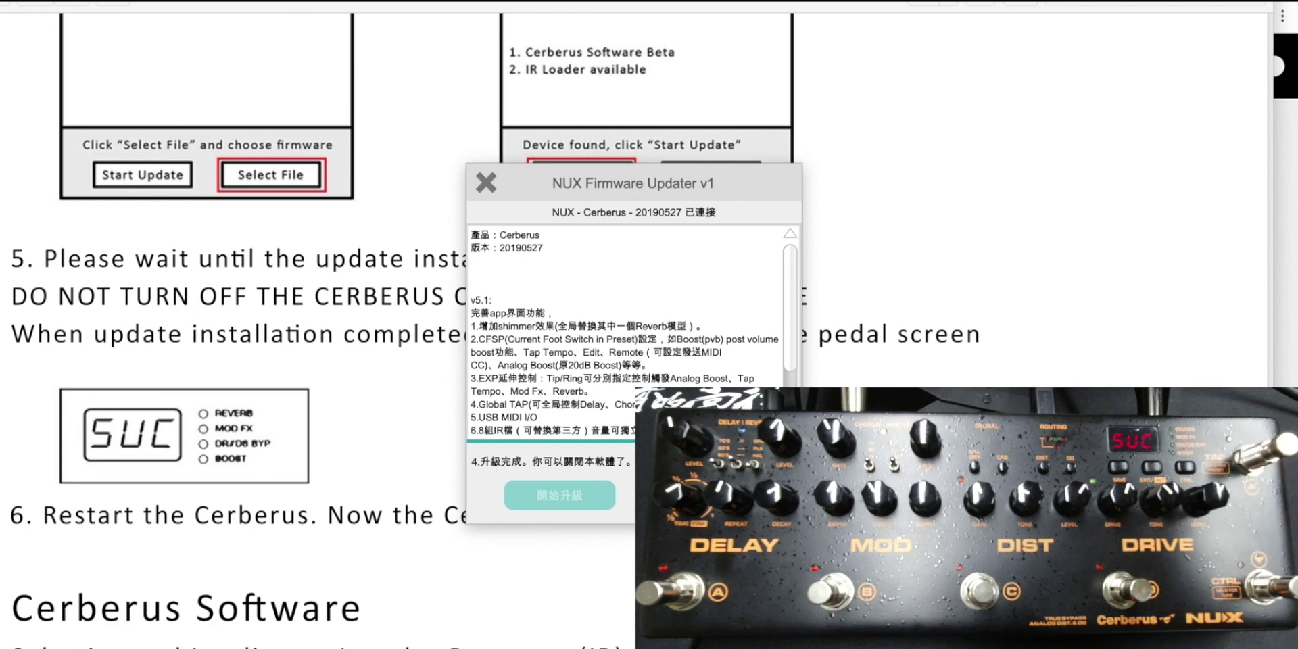
left_click(481, 179)
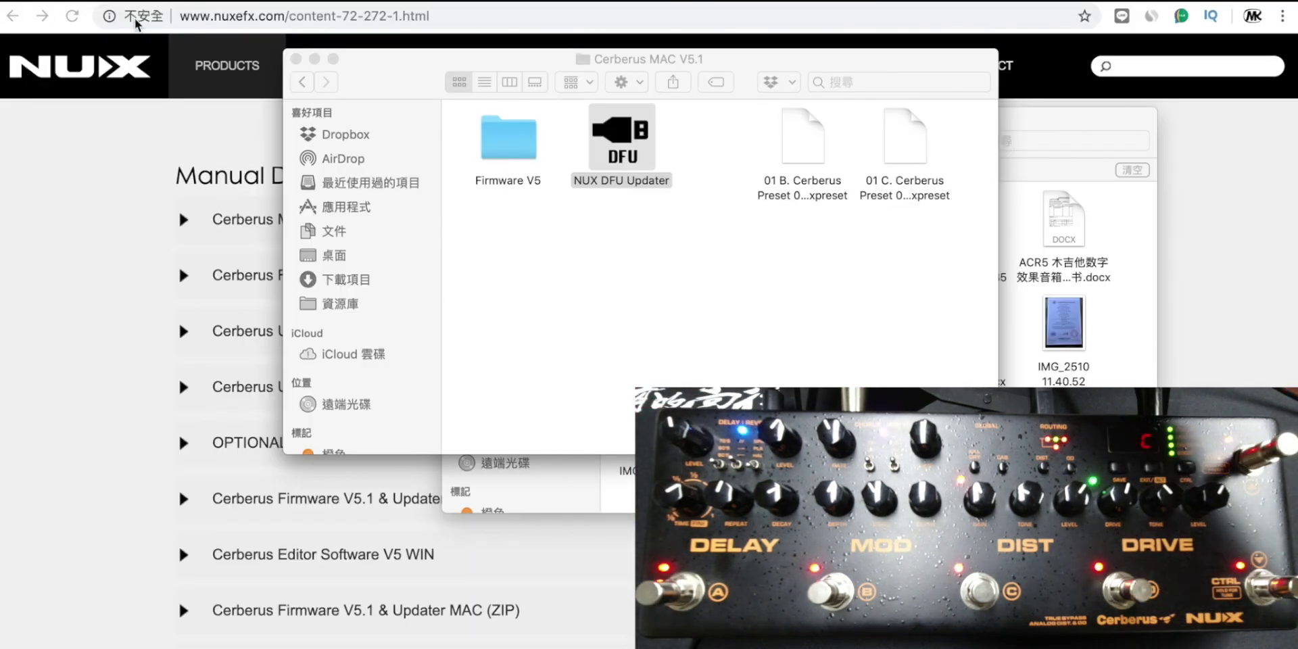
Launch the Cerberus editor from the Cerberus Editor Software V5 MAC folder in Finder.
left_click(310, 83)
left_click(591, 177)
double_click(592, 178)
double_click(494, 145)
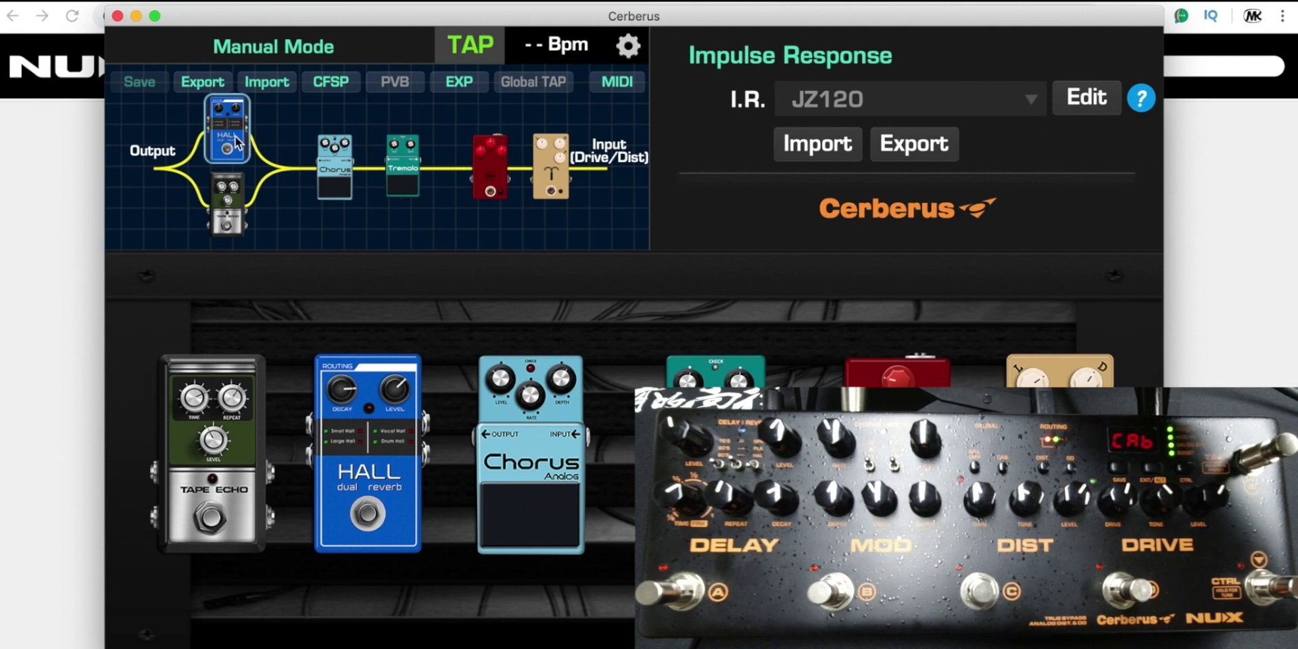
View the alternatives for the Hall reverb slot, and replace the Spring reverb with the Shimmer pedal.
left_click(236, 136)
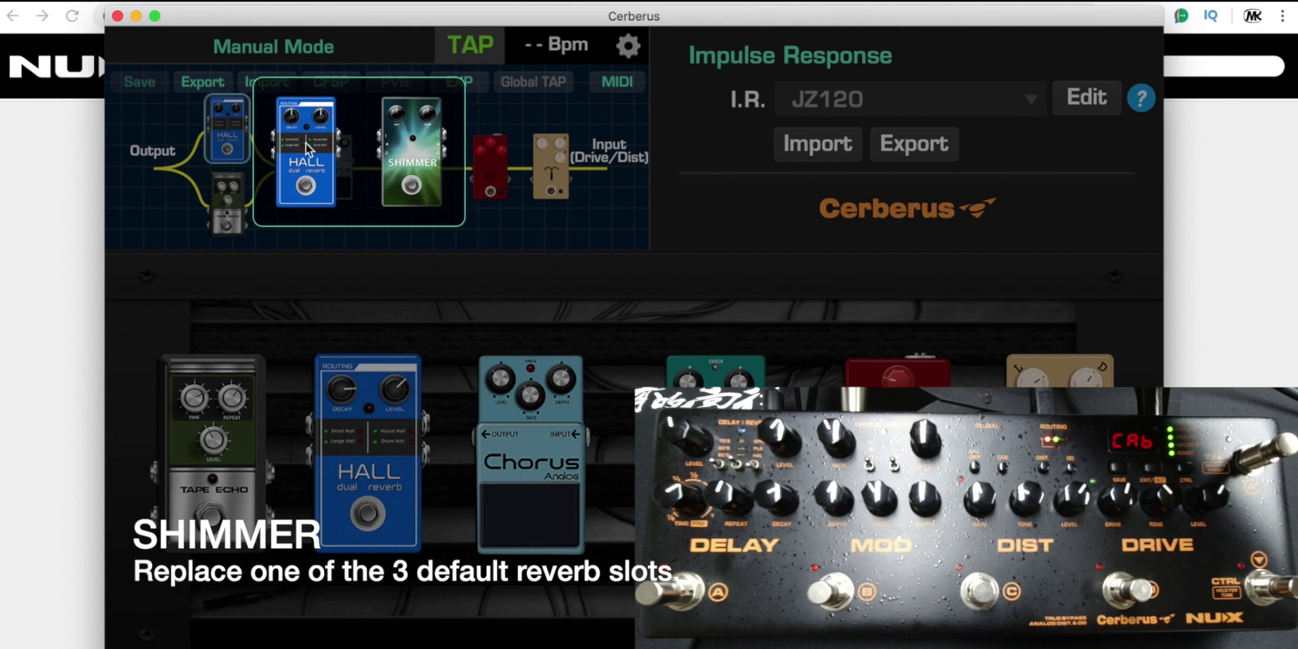
left_click(187, 159)
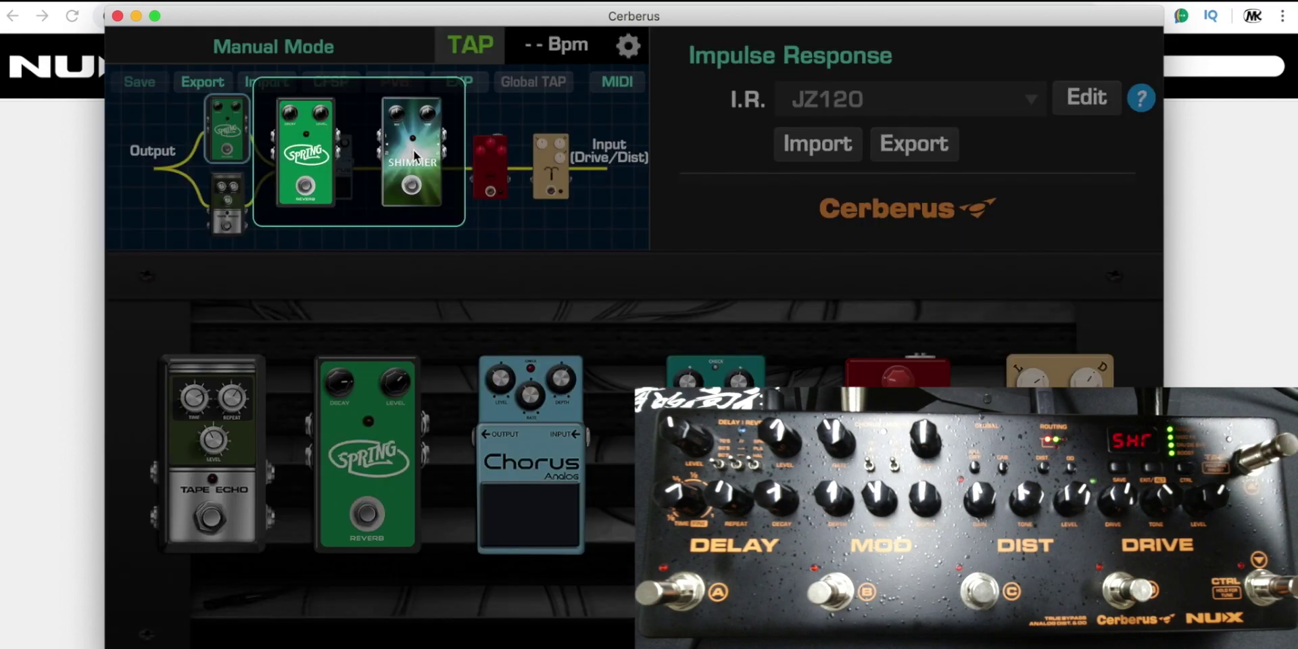
left_click(419, 155)
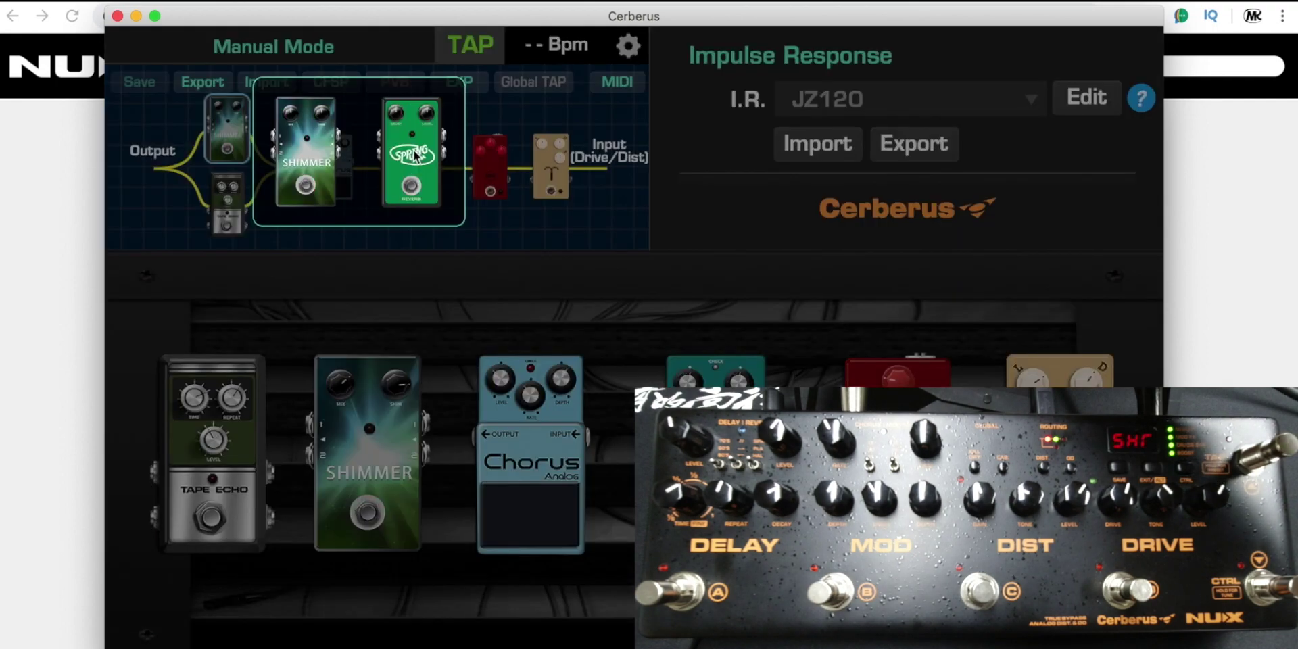
left_click(401, 264)
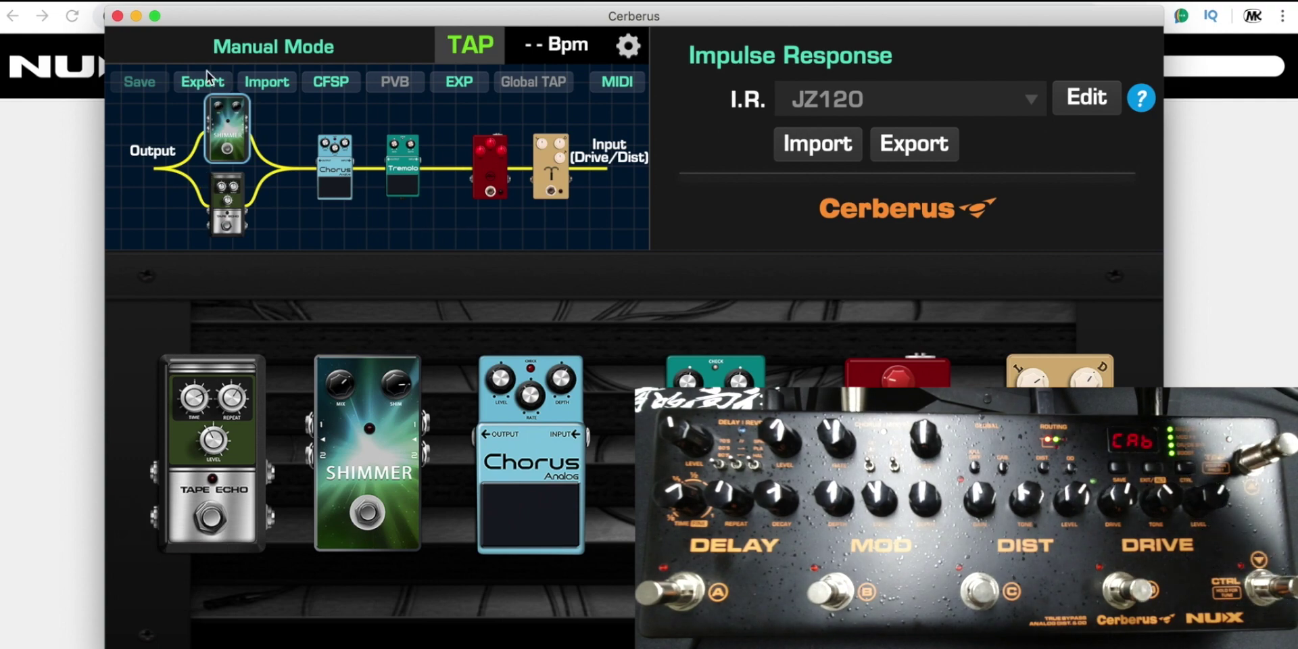
View the list of presets available for export and close it without exporting any.
left_click(194, 83)
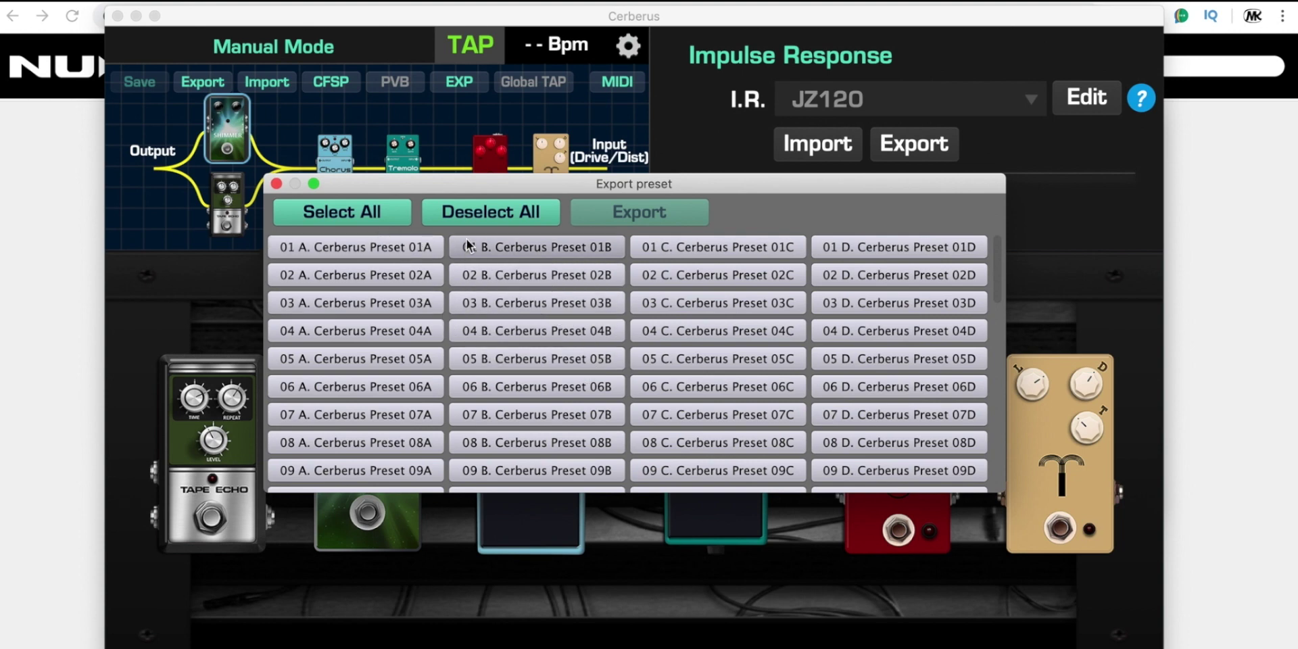
left_click(276, 183)
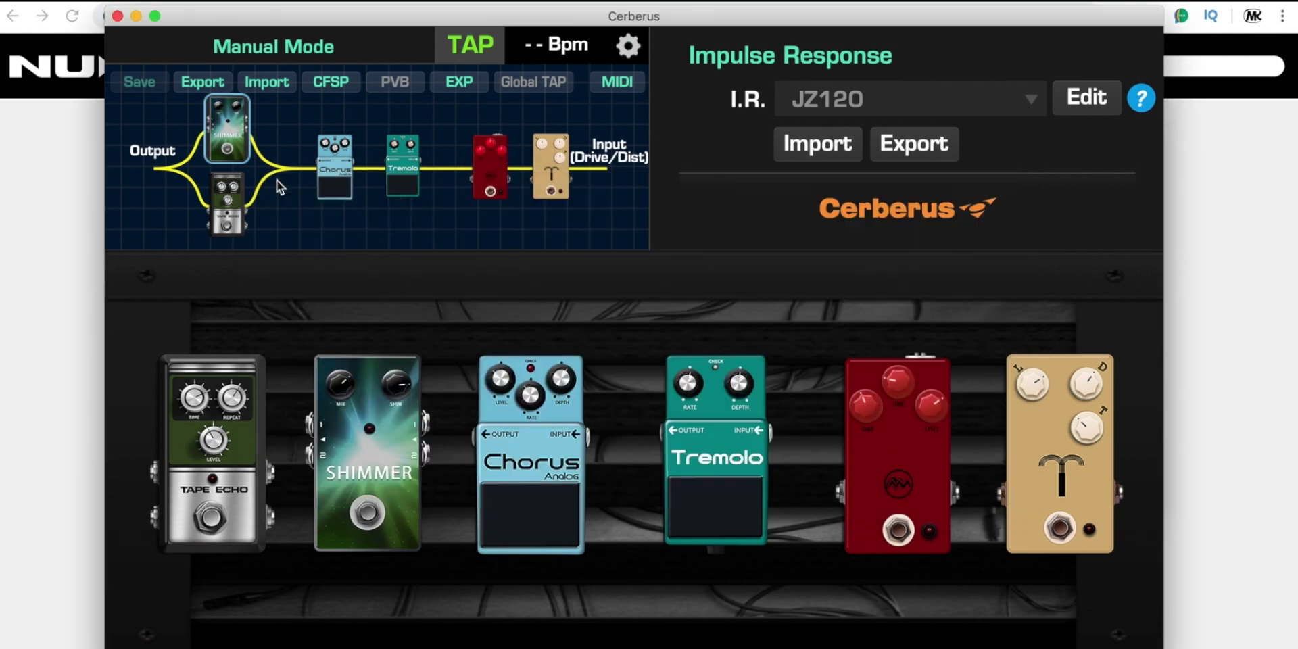
Import the 01 B Cerberus preset file from the Cerberus MAC V5.1 folder into preset slot 01 B.
left_click(261, 83)
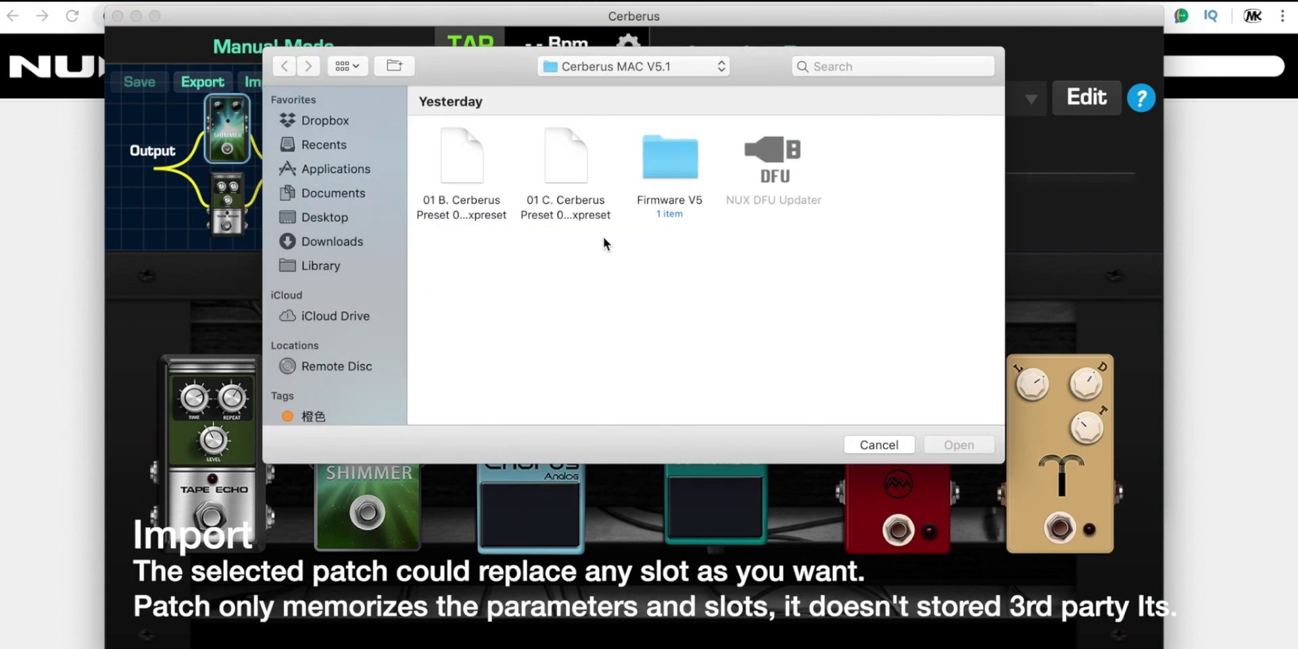
left_click_drag(617, 236, 414, 150)
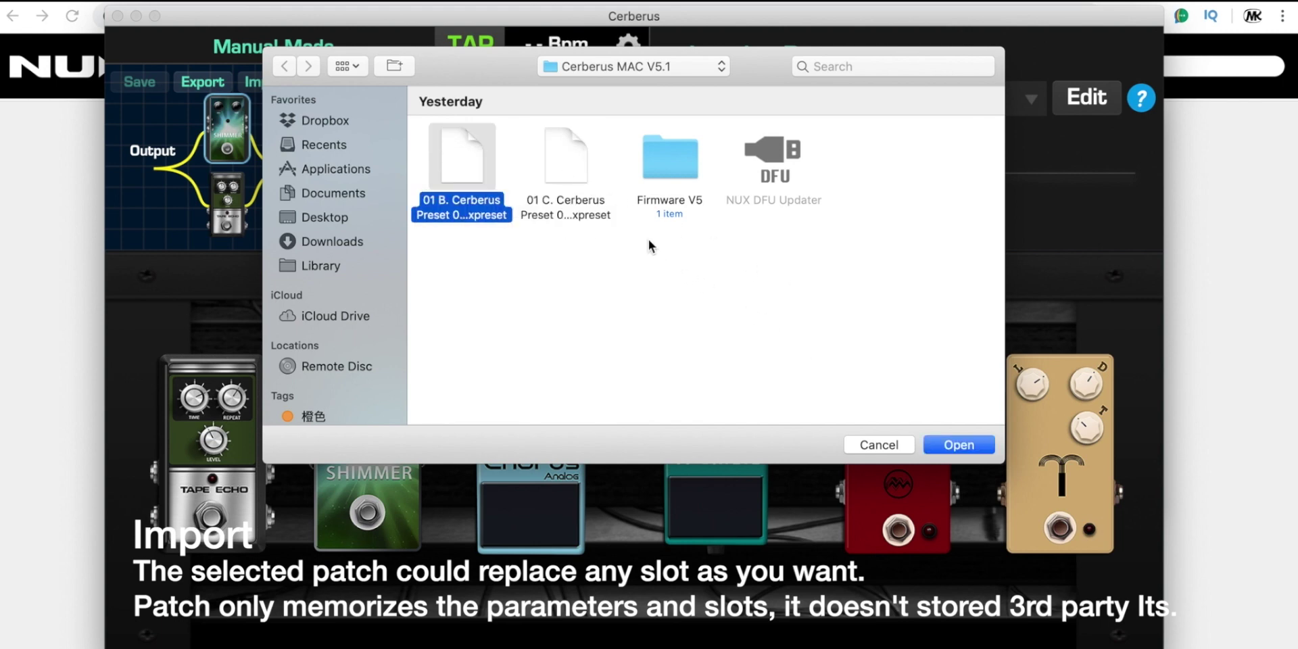
left_click(960, 445)
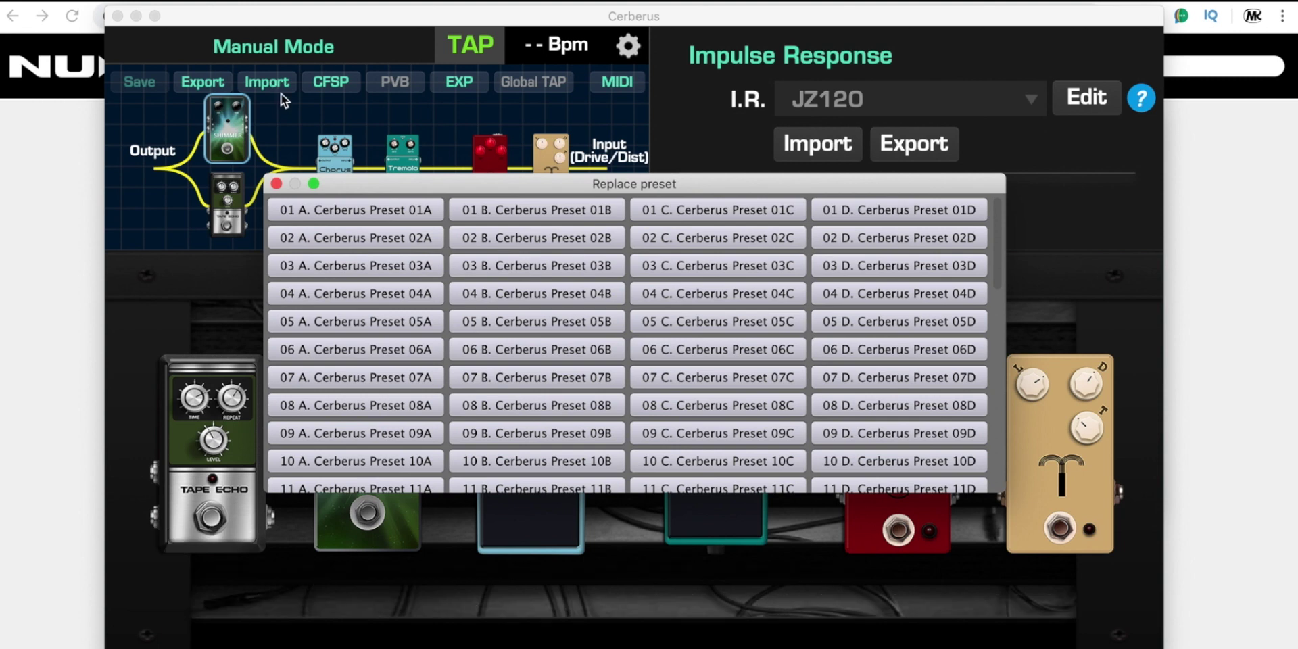
left_click(516, 210)
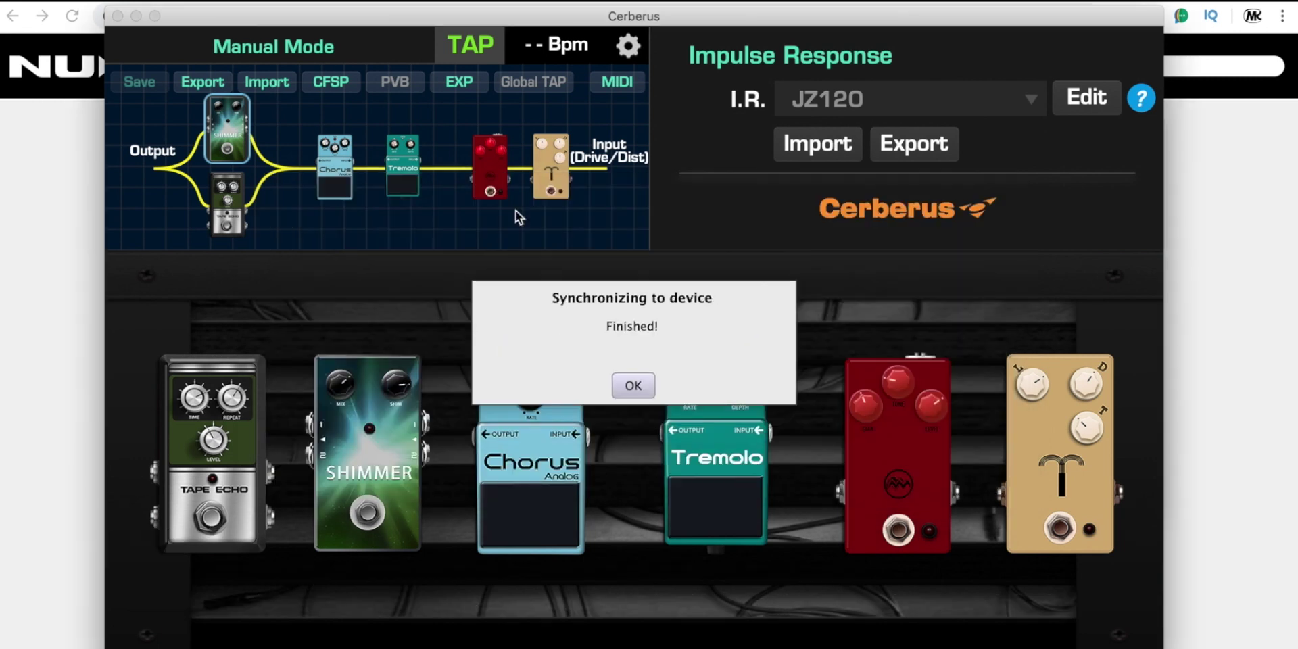
Import the 01 C Cerberus preset file from the Cerberus MAC V5.1 folder into preset slot 01 C.
left_click(632, 386)
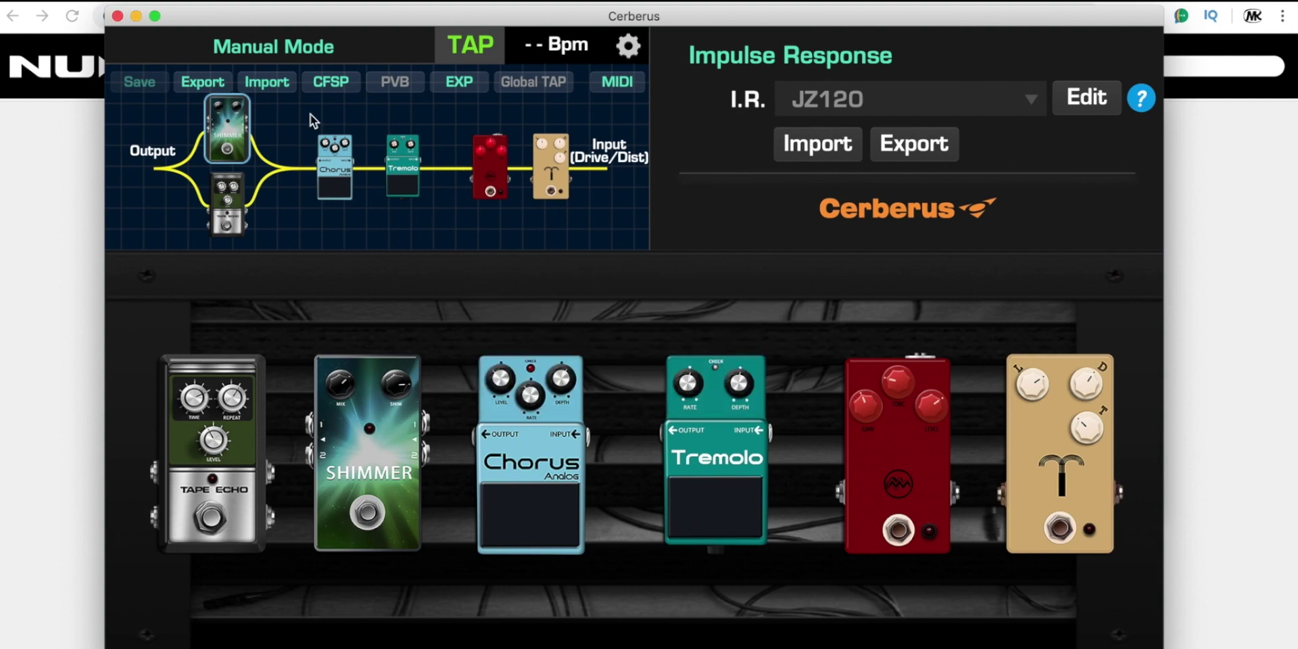
left_click(275, 81)
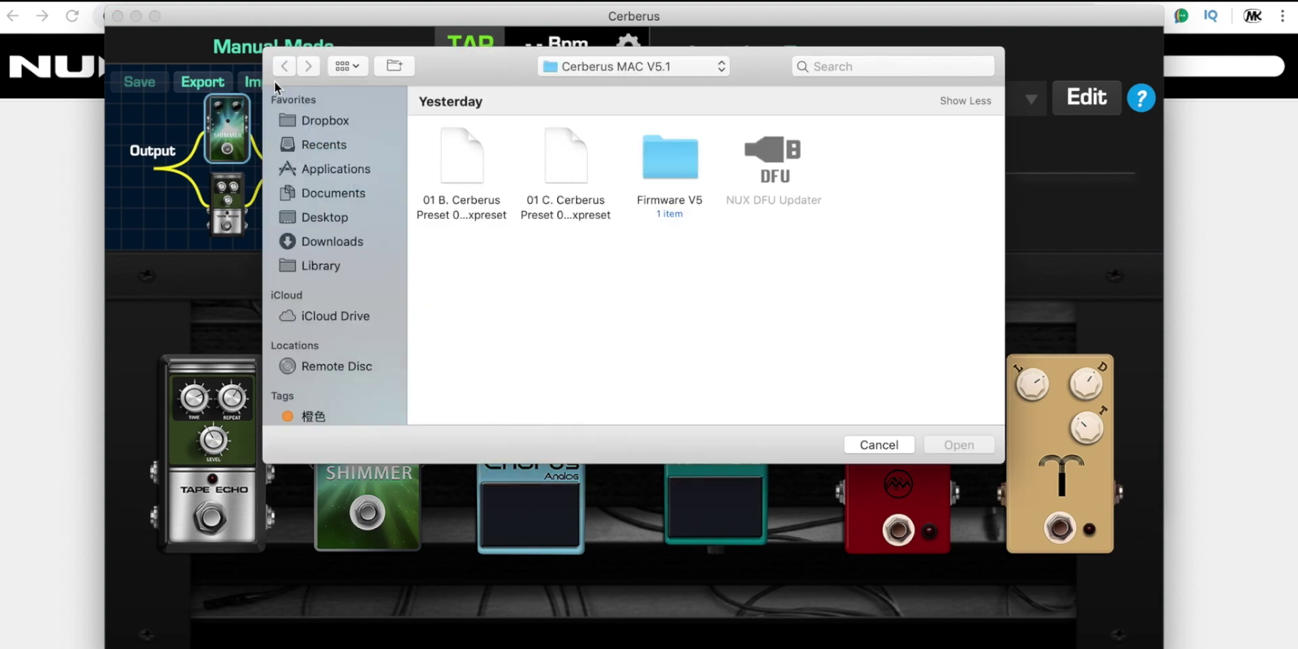
left_click(566, 161)
left_click(966, 446)
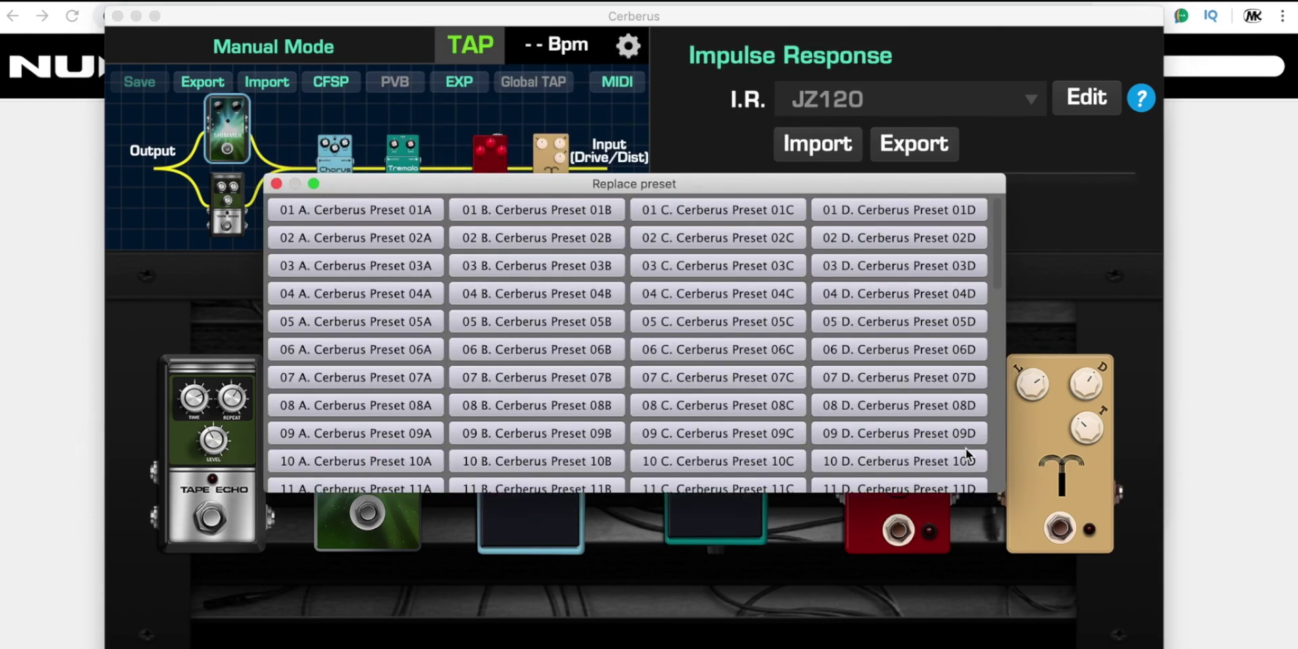
left_click(705, 208)
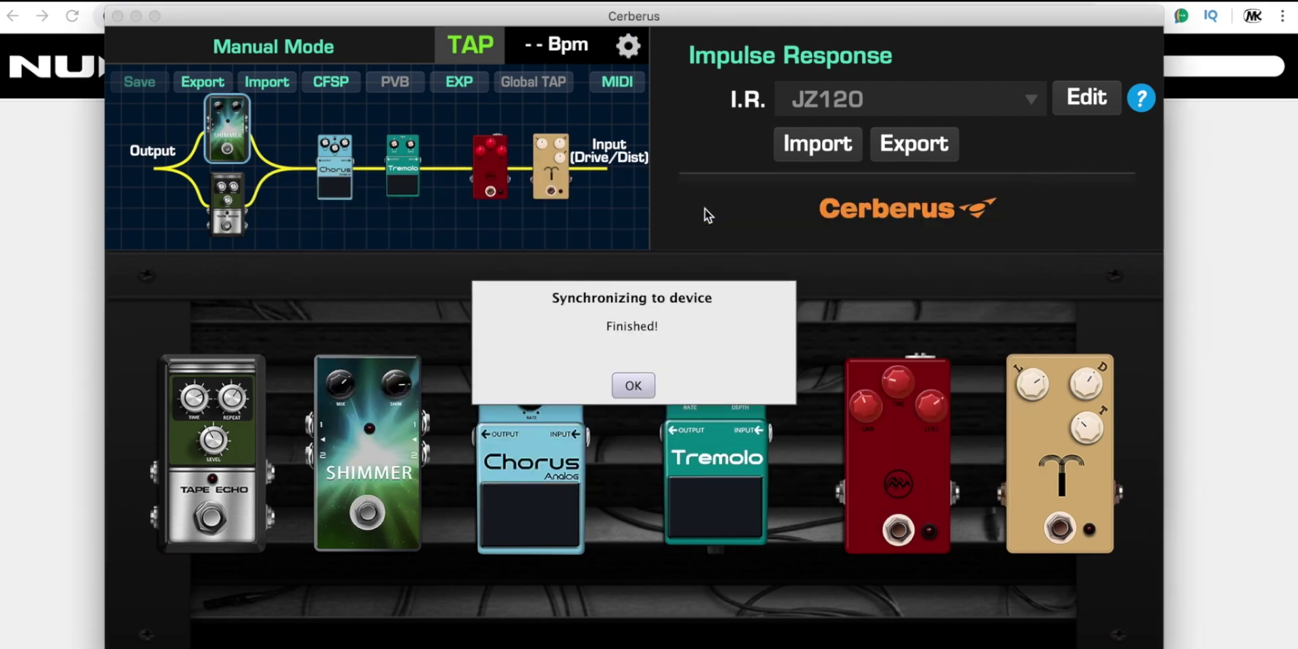
left_click(641, 386)
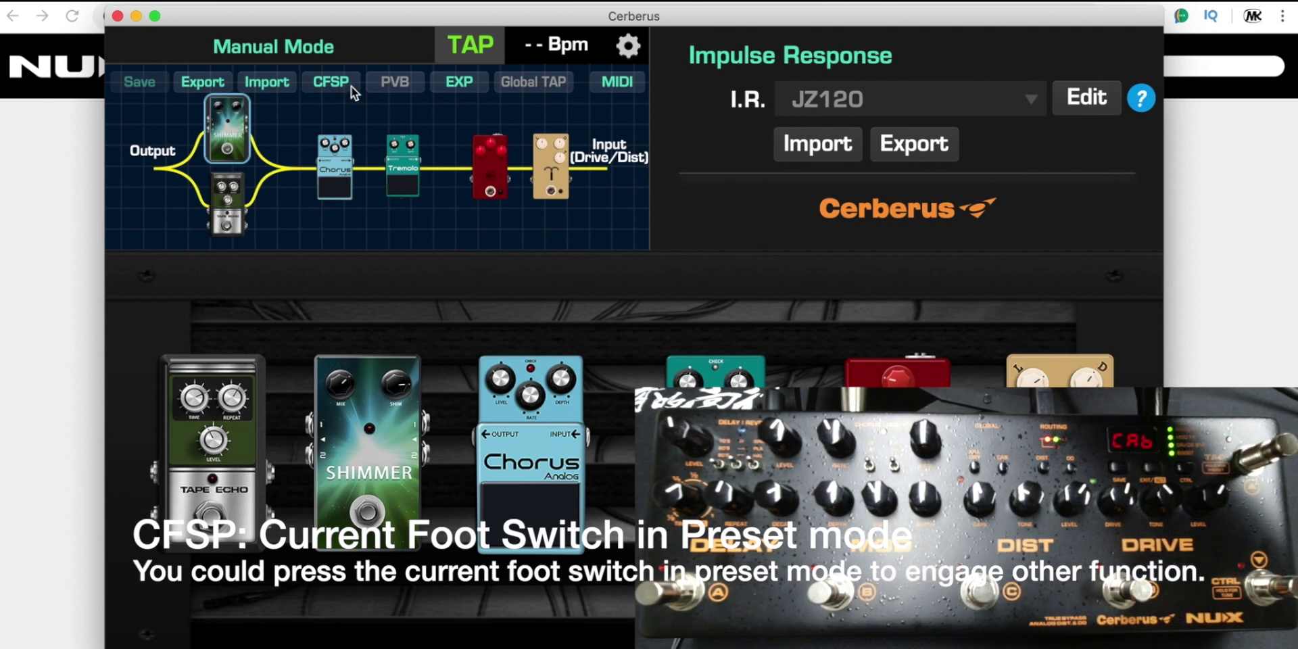
View the CFSP foot switch functions, and assign Boost(pvb) to the current foot switch of preset 01 A.
left_click(351, 86)
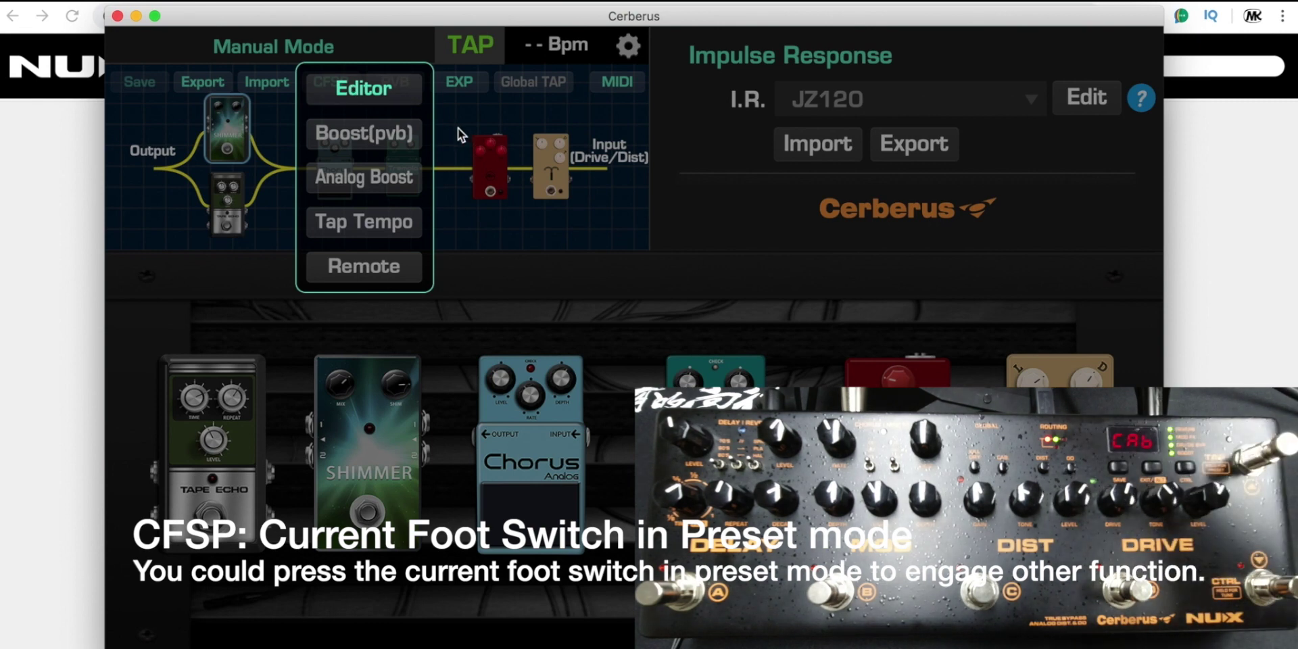
left_click(388, 89)
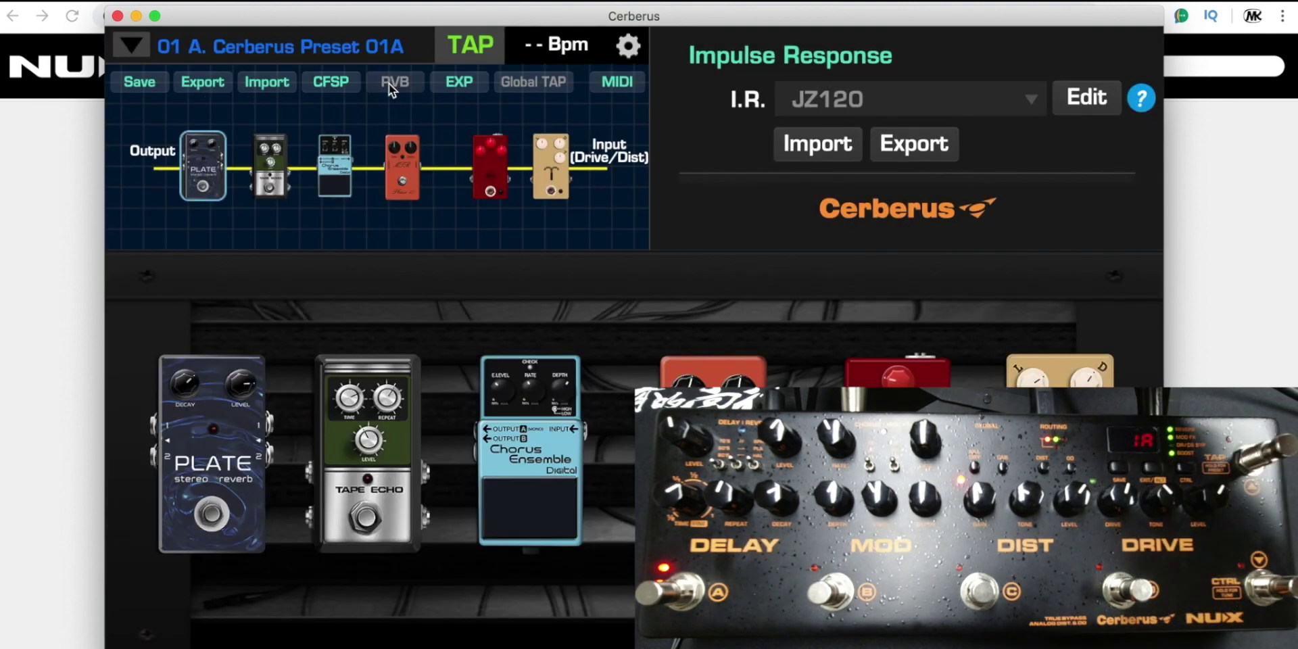
left_click(333, 80)
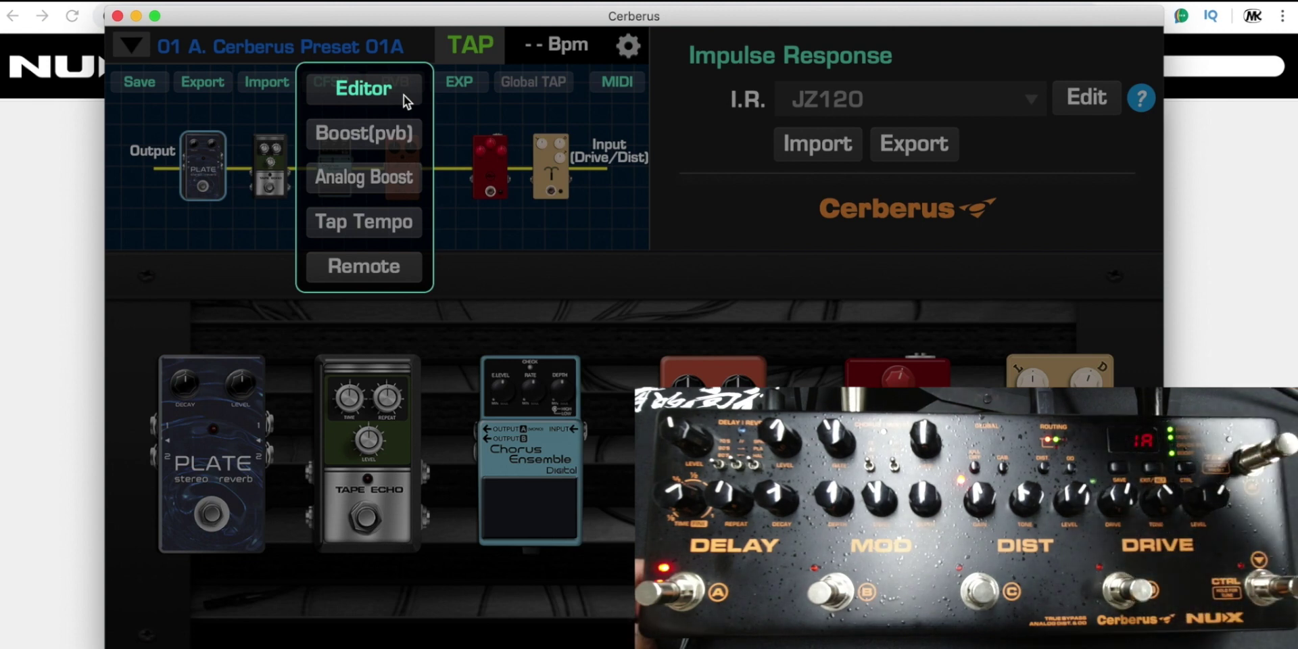
left_click(405, 136)
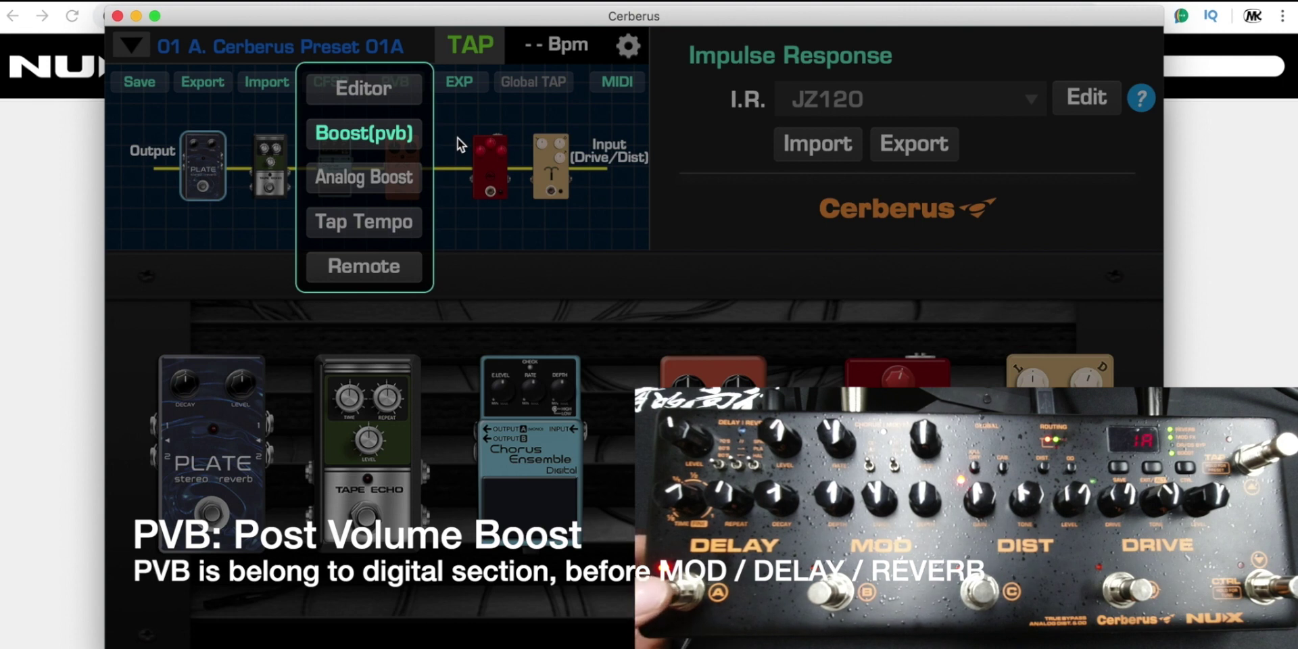
left_click(459, 109)
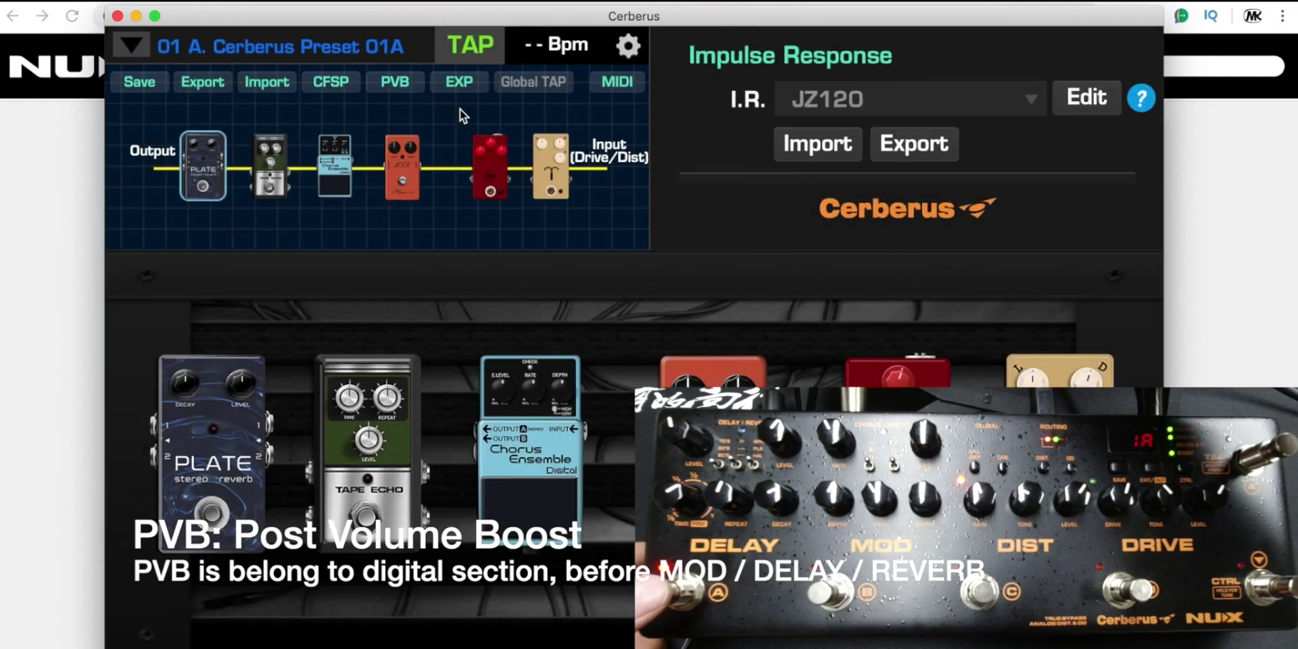
Set the post volume boost (PVB) of preset 01 A to 4.0 dB.
left_click(403, 89)
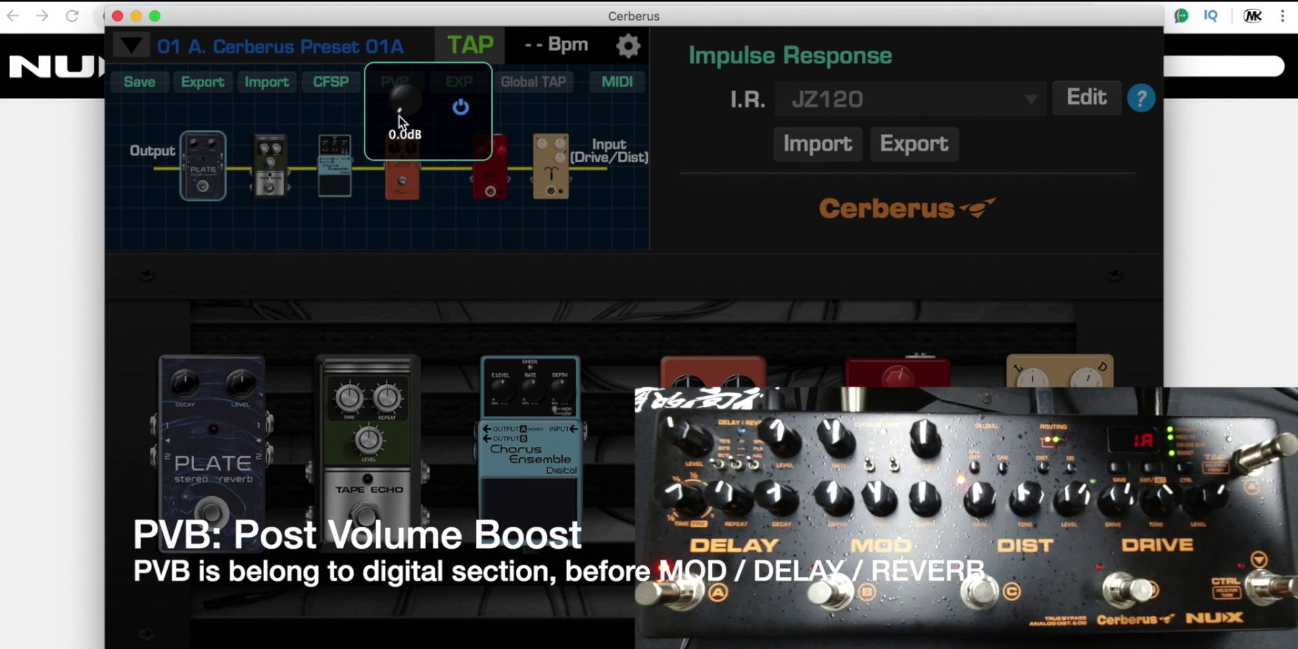
left_click_drag(398, 115, 424, 87)
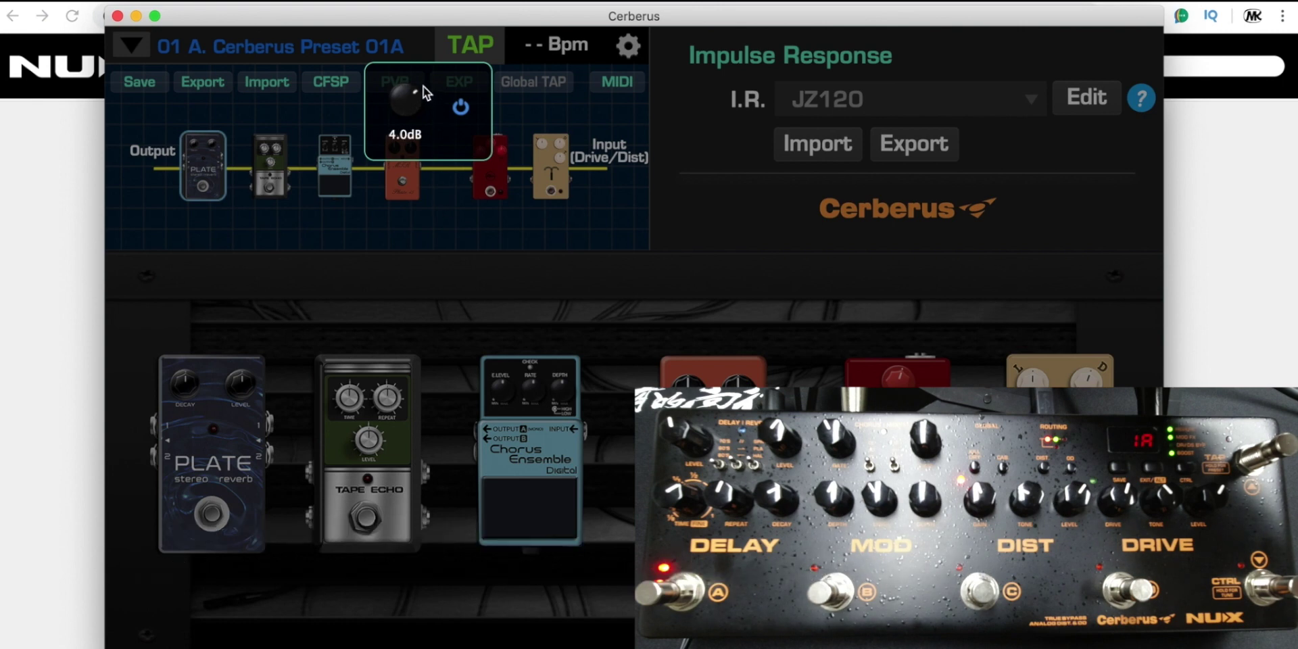
left_click(443, 183)
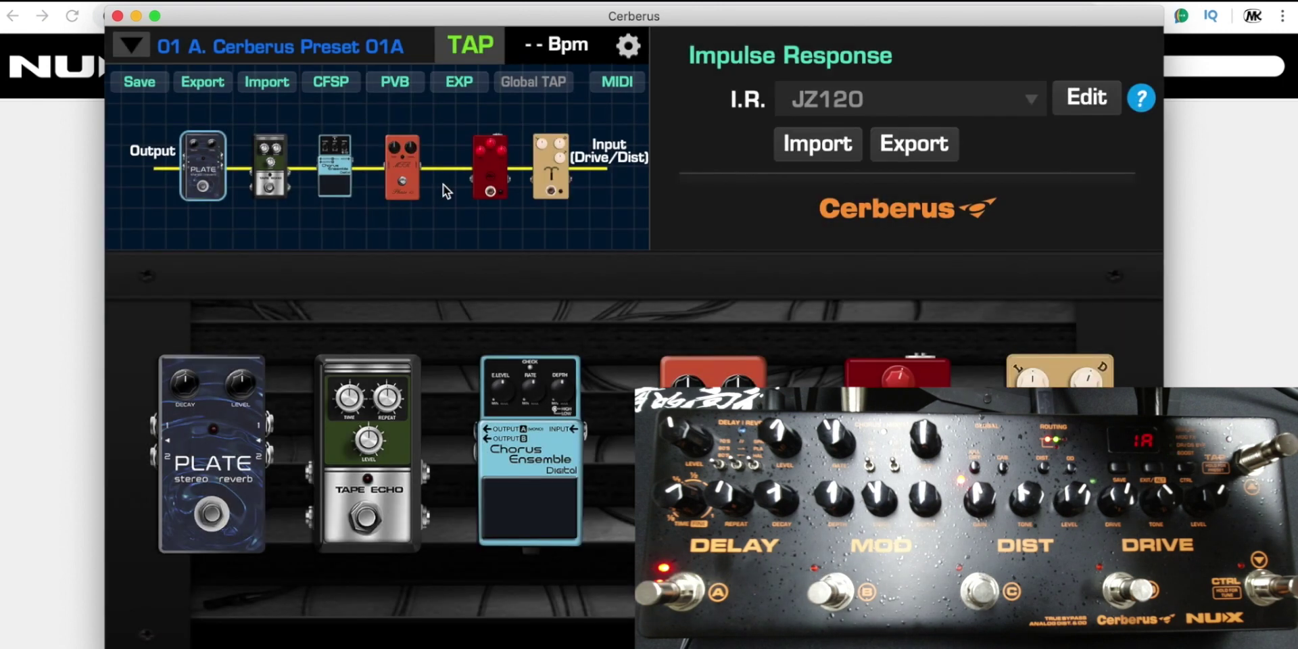
Try Tap Tempo as the CFSP function of preset 01 A, and set the function to Remote.
left_click(337, 90)
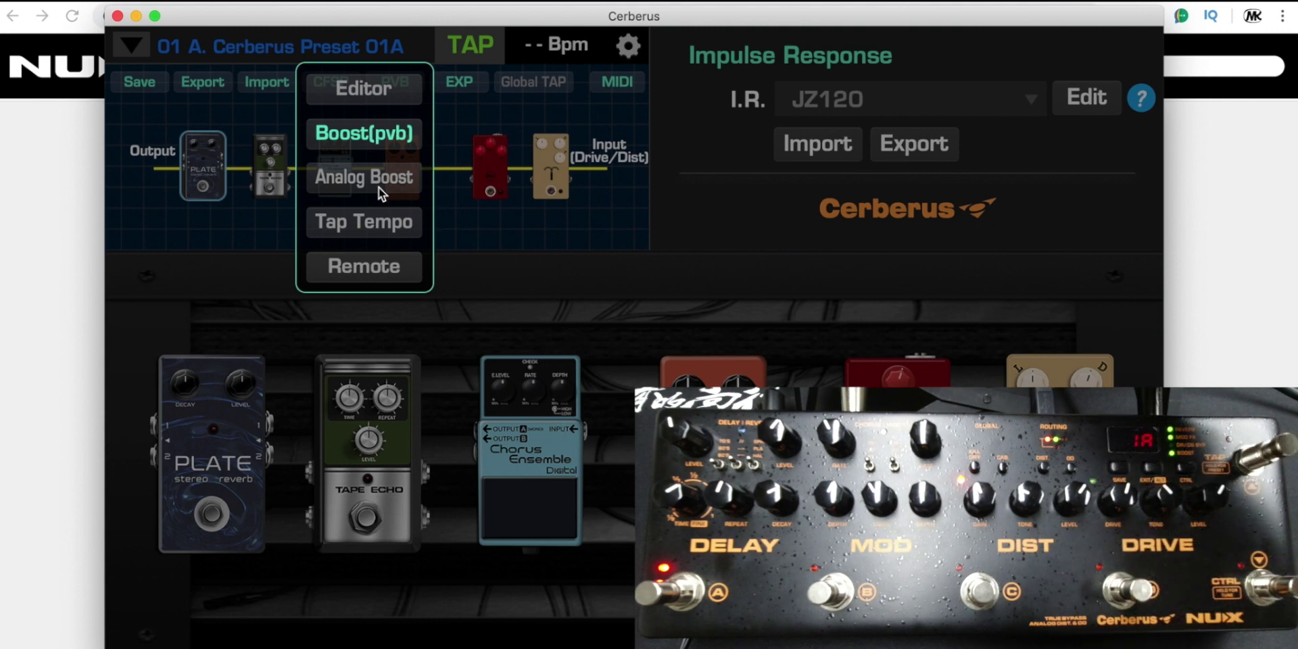
left_click(401, 231)
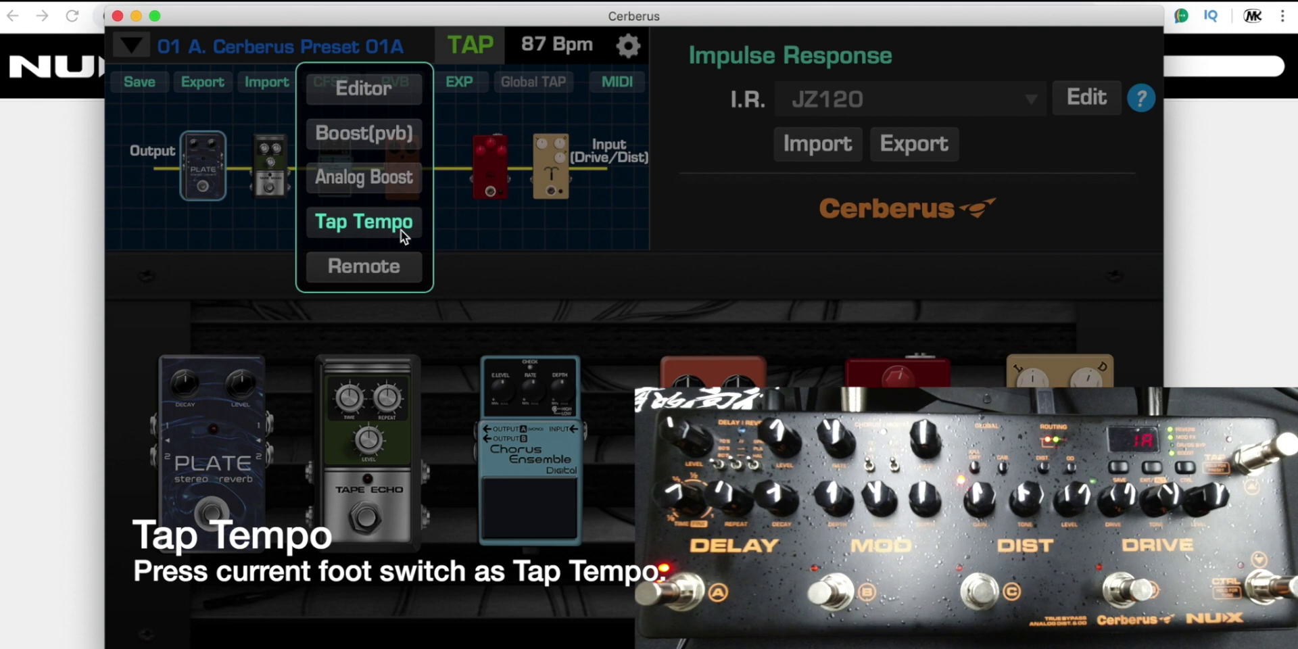
left_click(390, 270)
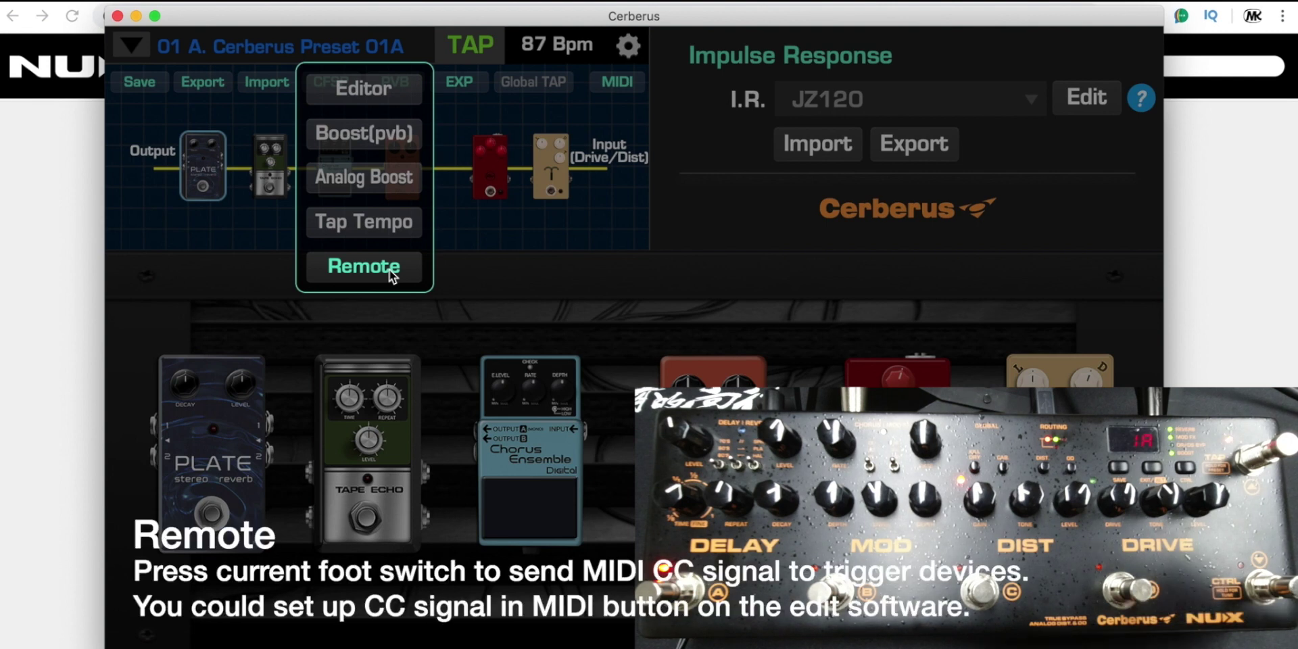
left_click(470, 234)
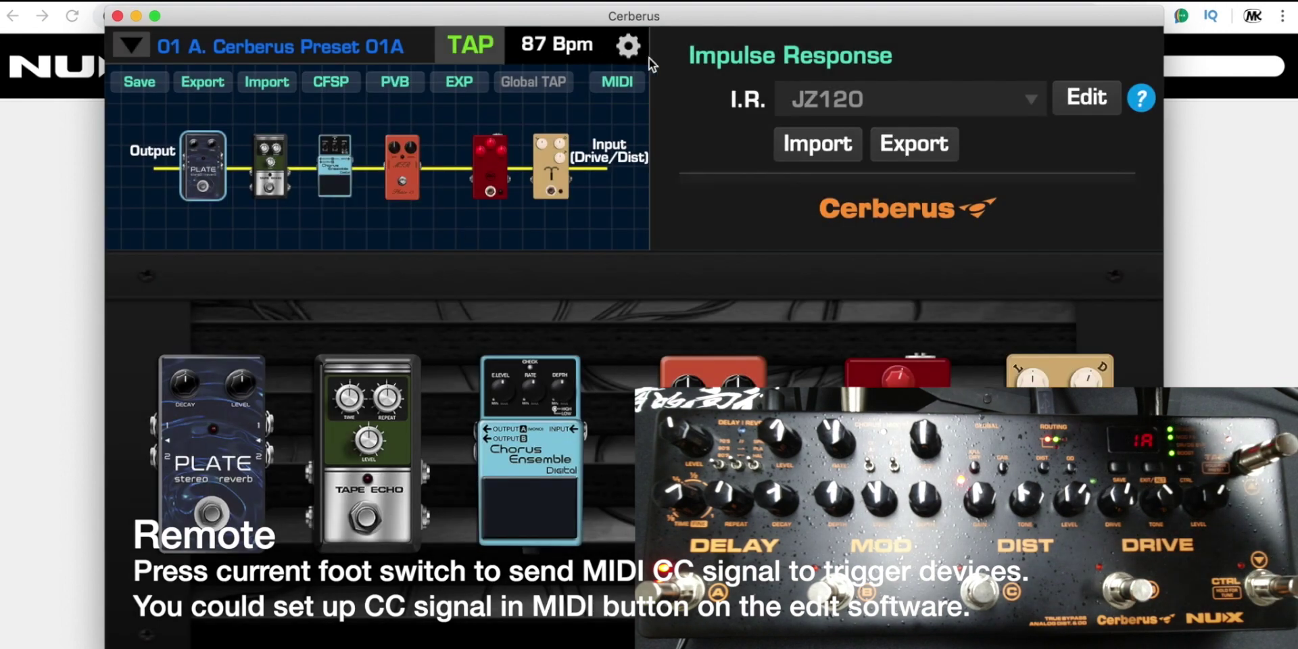
Review the MIDI CC assignment table and the available MIDI channels, and close the table without changing any.
left_click(618, 82)
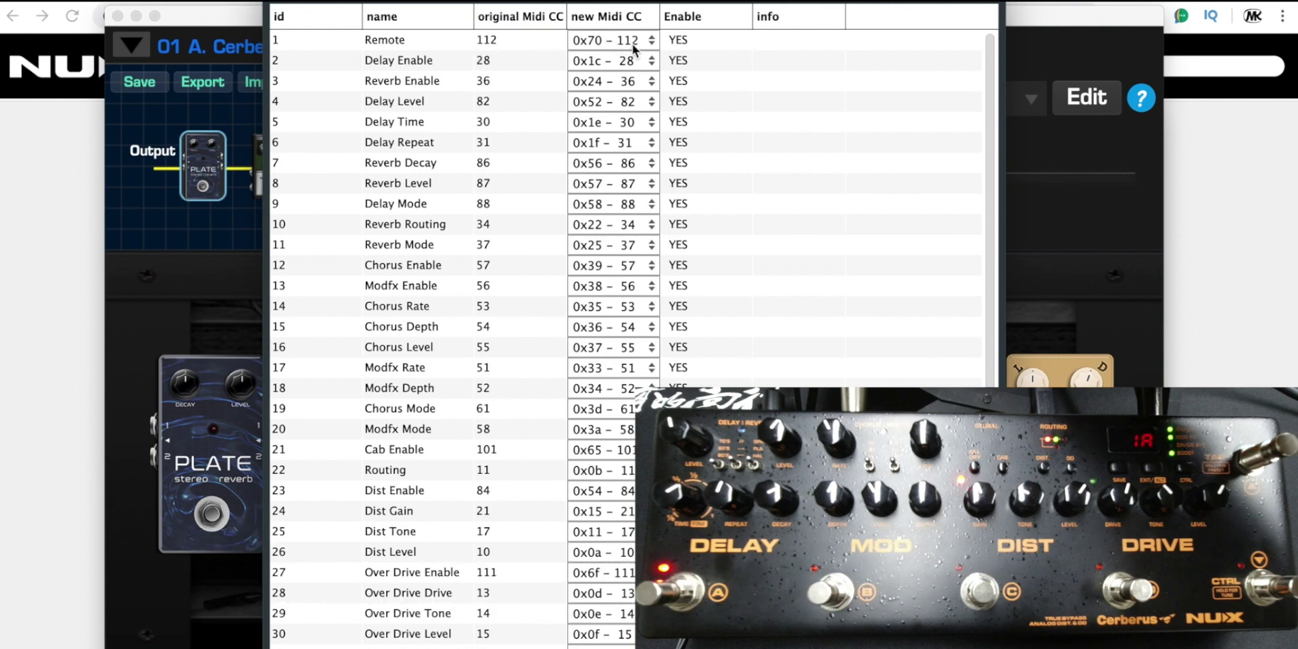
scroll(480, 297, "down", 2)
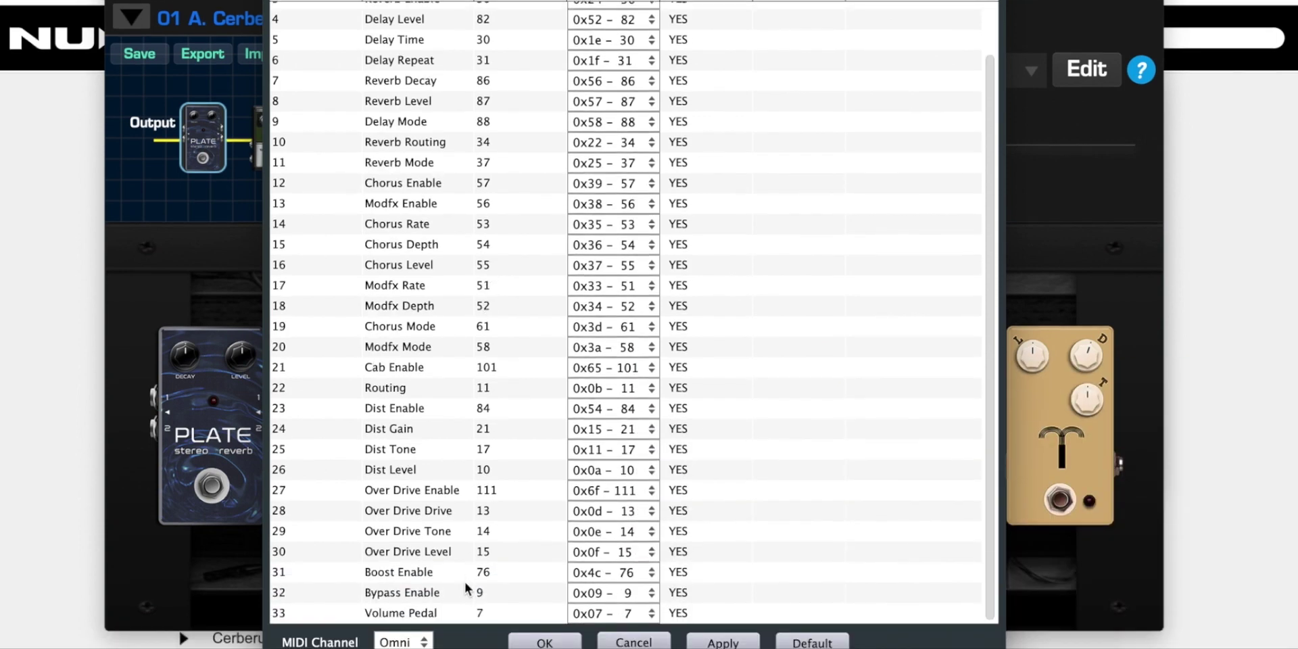
left_click(427, 644)
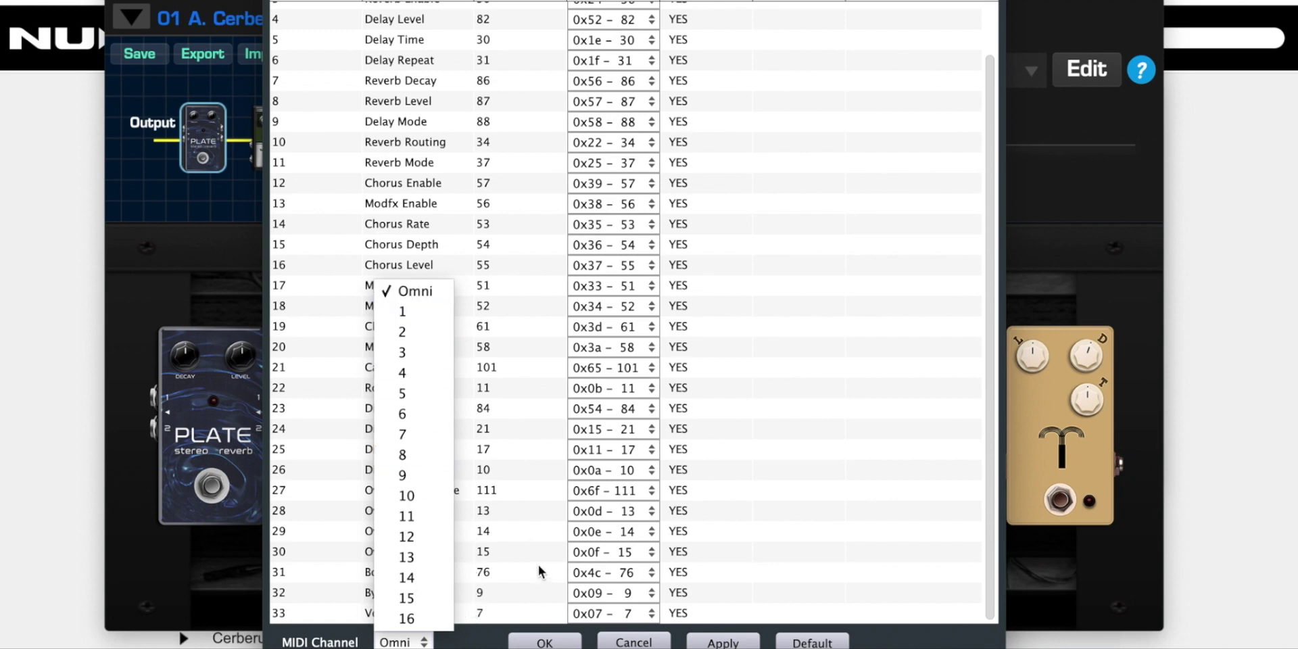
left_click(485, 629)
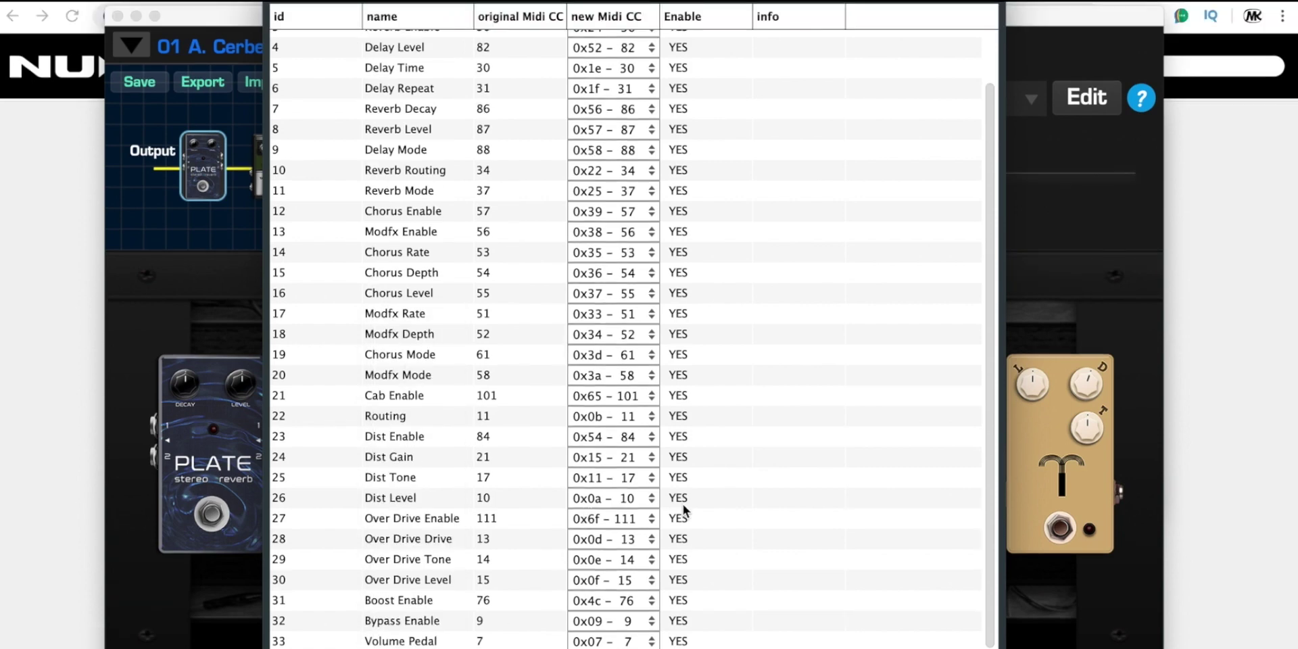
scroll(689, 500, "up", 3)
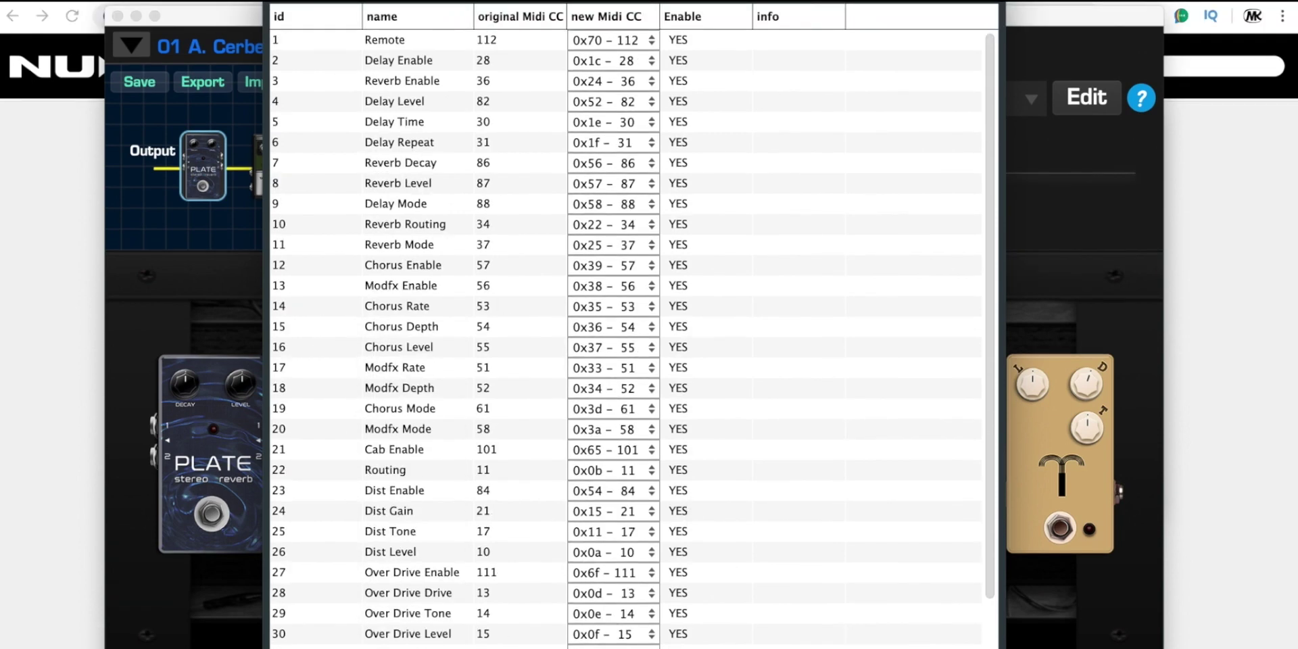
key("super+w")
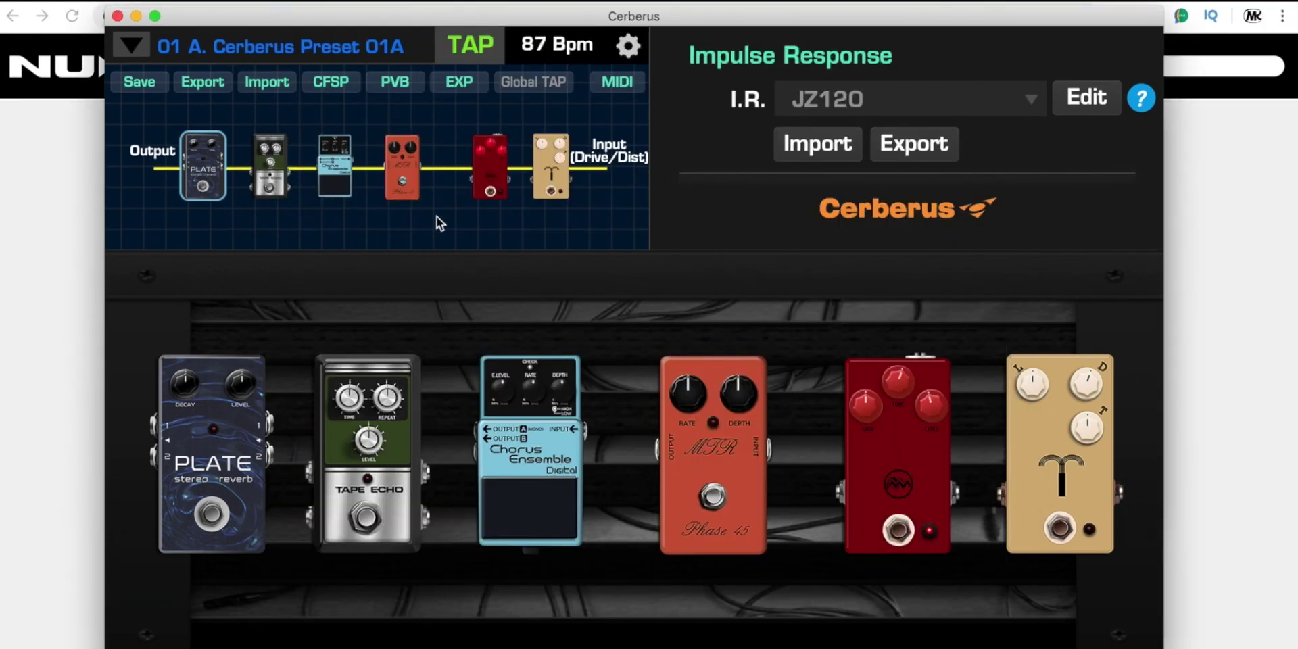
View the EXP assignment options for Boost, Tap Tempo, Mod Fx and Reverb, and close them without changing any.
left_click(459, 81)
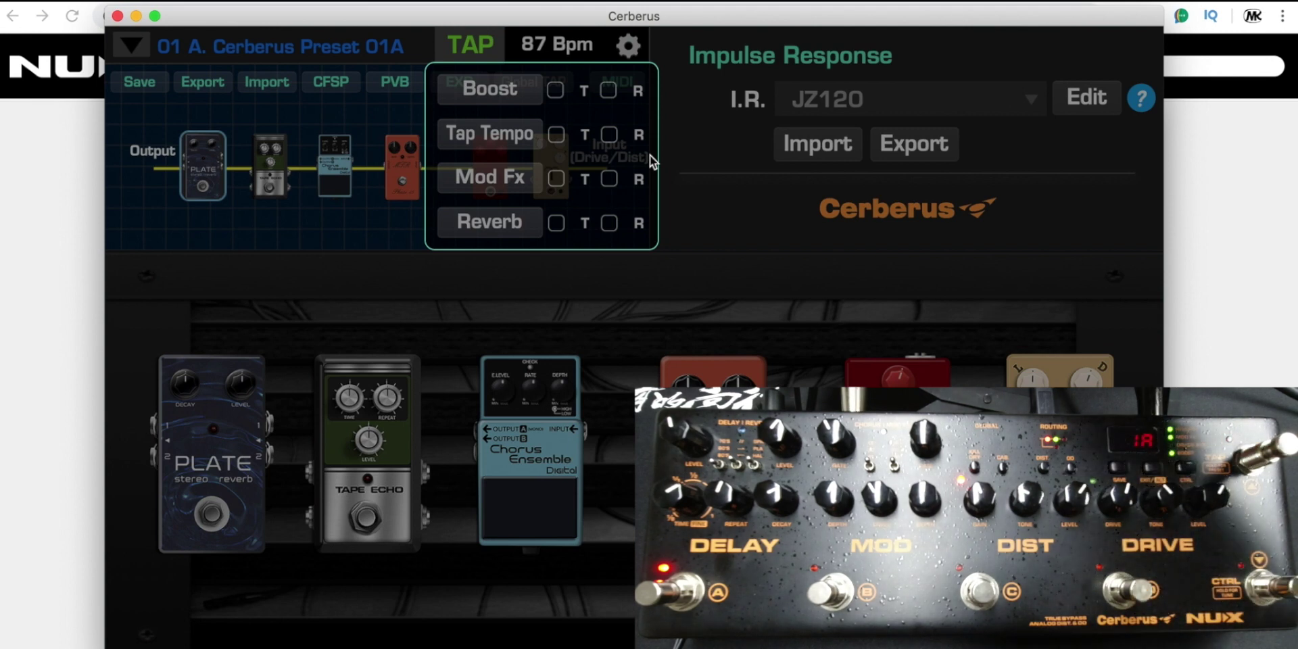
left_click(711, 204)
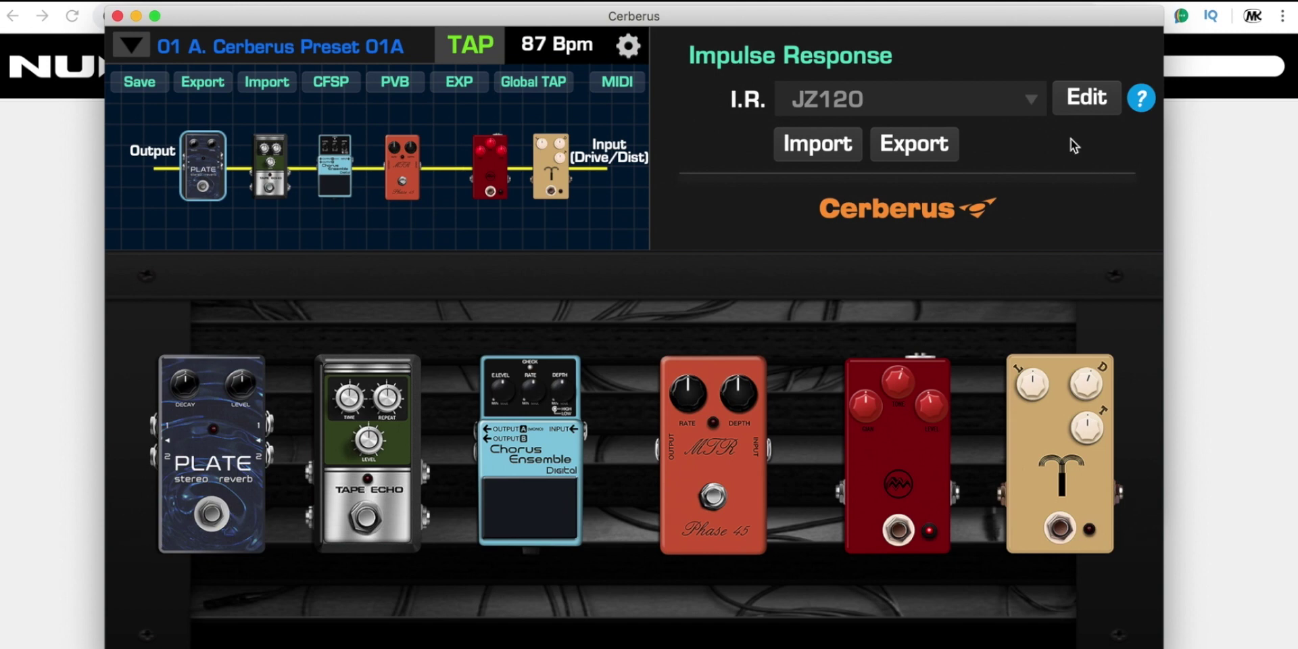
View the list of built-in impulse responses, and try out the JZ120 slot's volume control in the I.R. editor.
left_click(1029, 96)
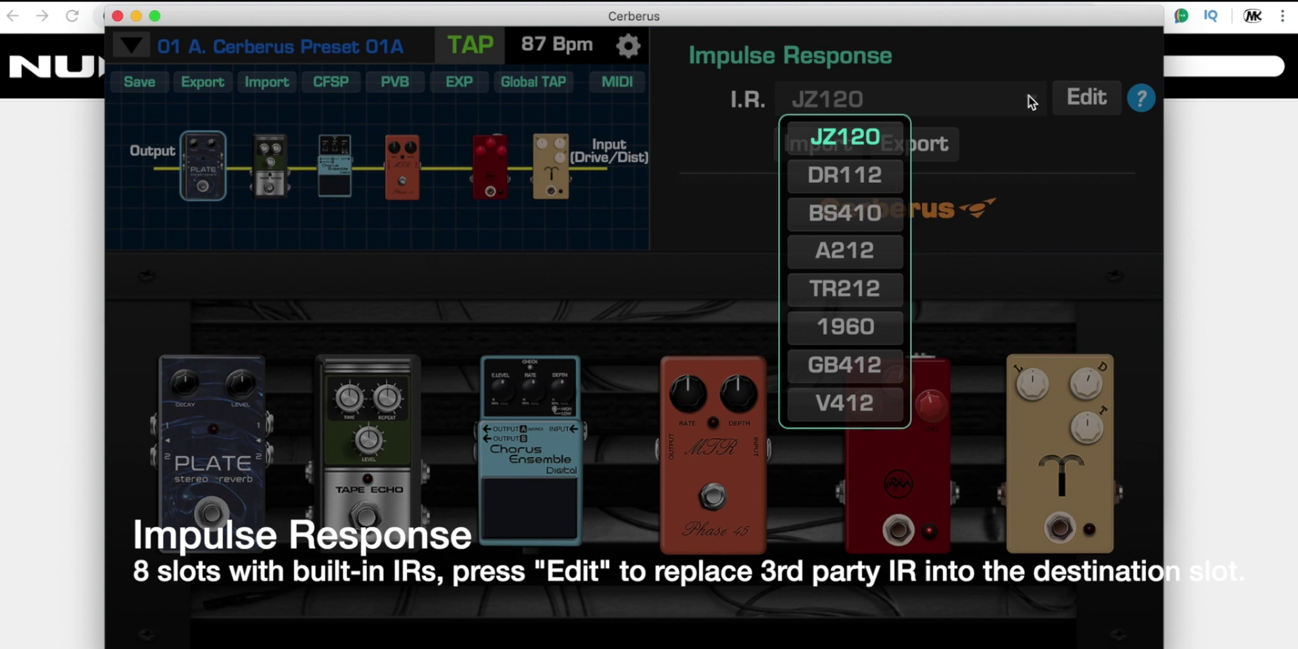
left_click(1020, 97)
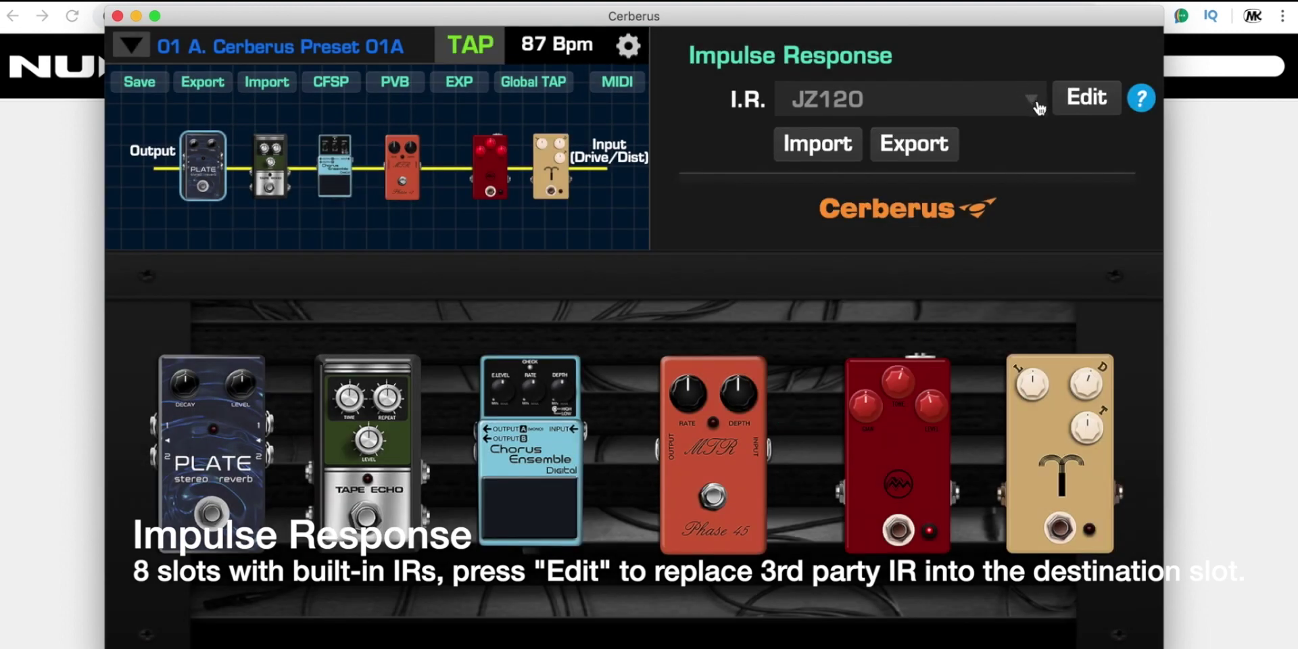
left_click(1072, 100)
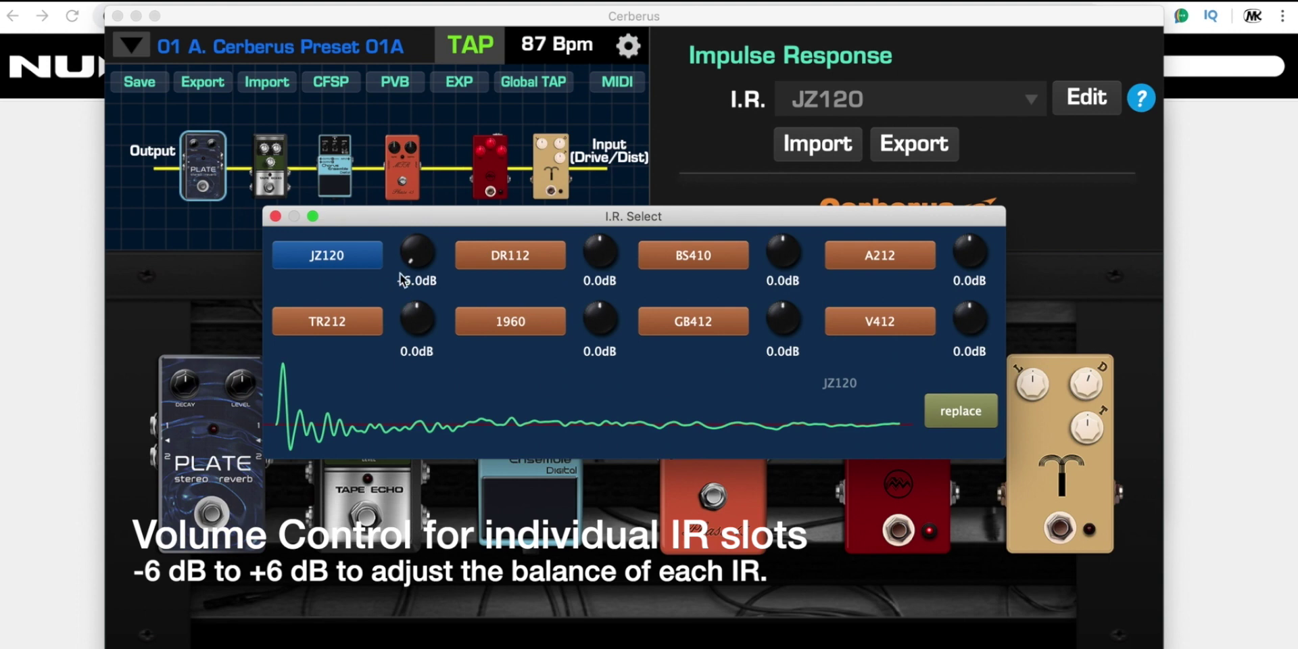
left_click(421, 243)
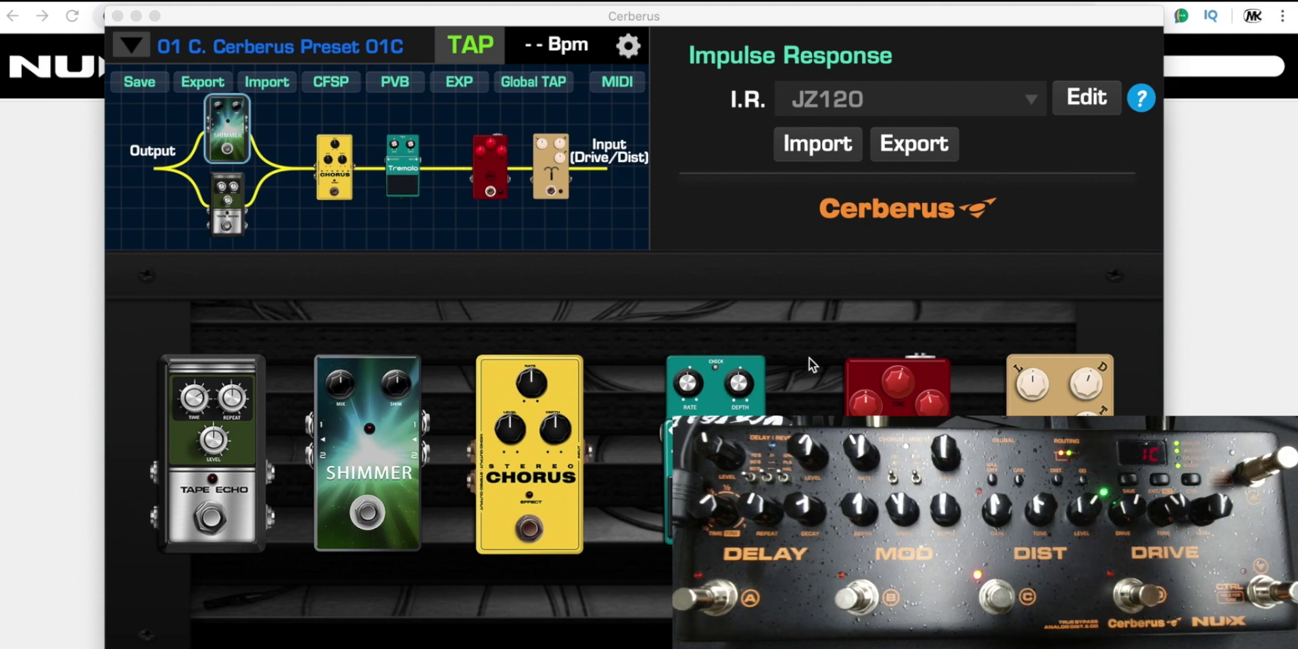
Check the impulse response used by preset 01 C, and set the DR112 slot's volume to 1.2 dB.
left_click(1023, 100)
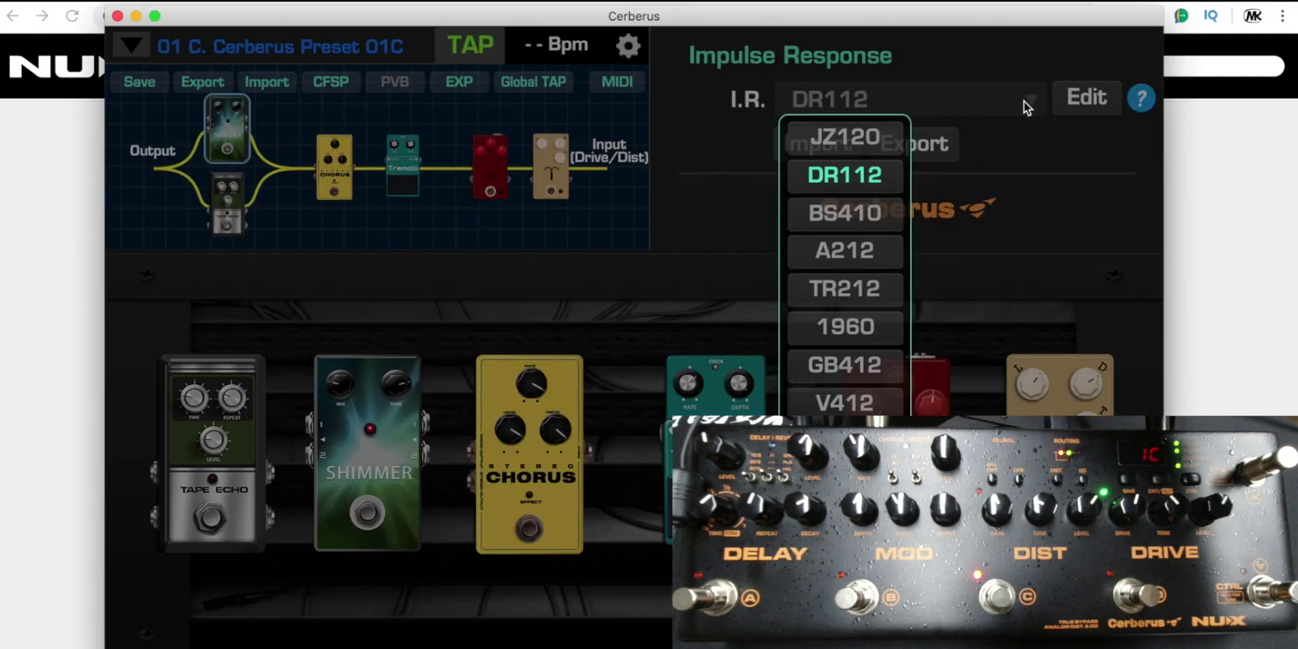
left_click(1013, 154)
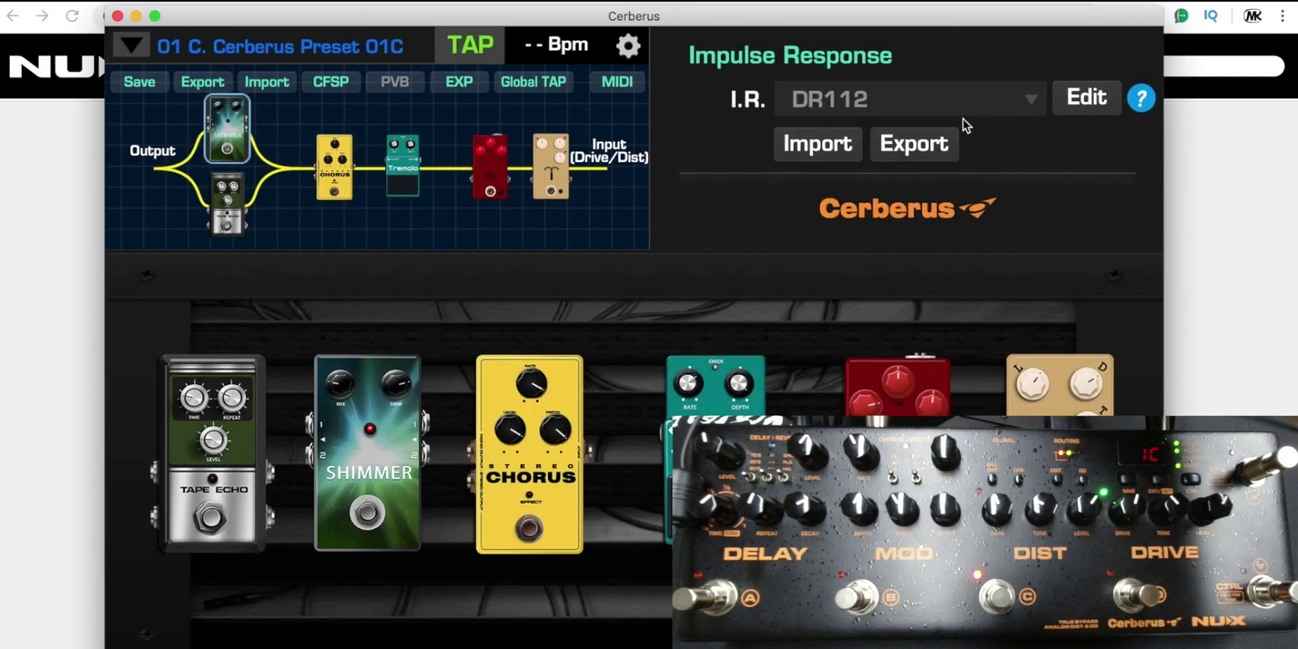
left_click(1082, 102)
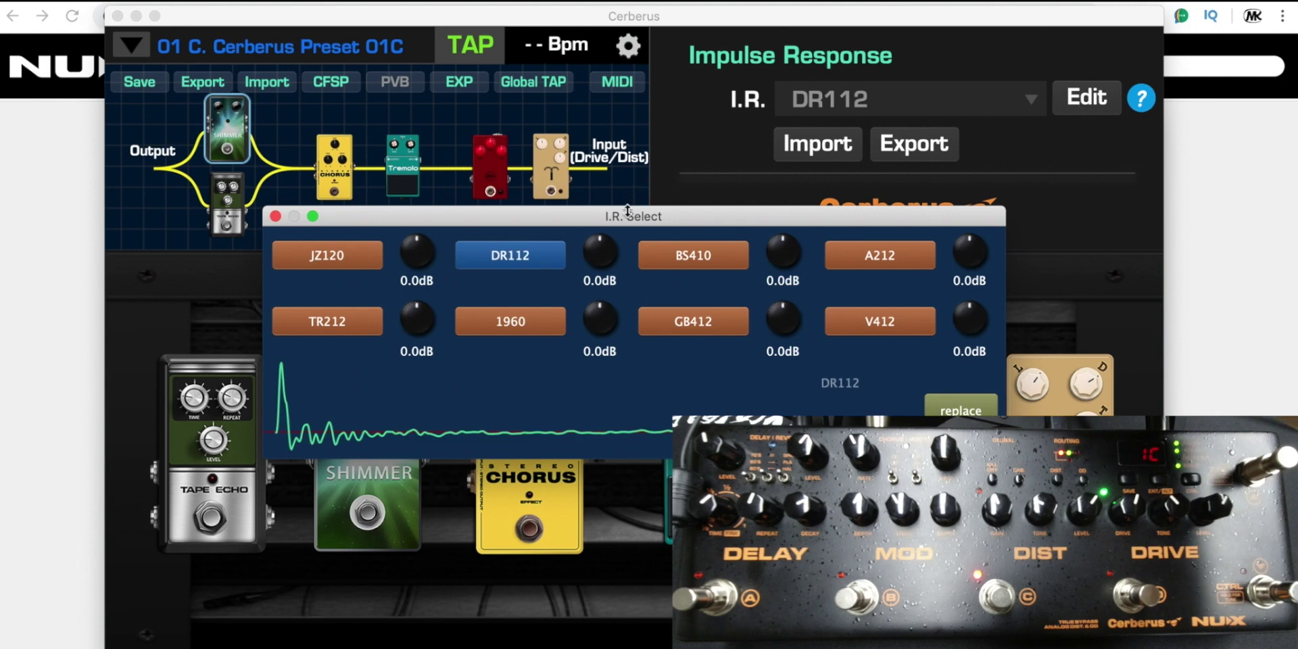
scroll(600, 250, "down", 1)
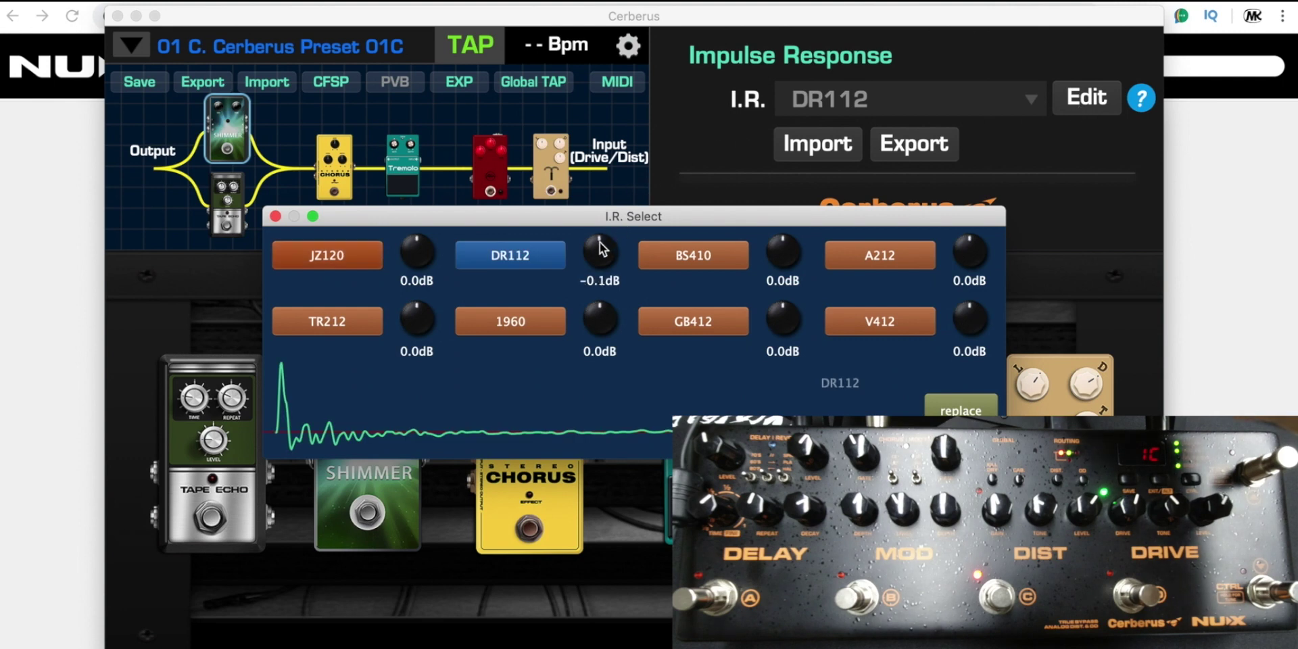
scroll(611, 236, "down", 4)
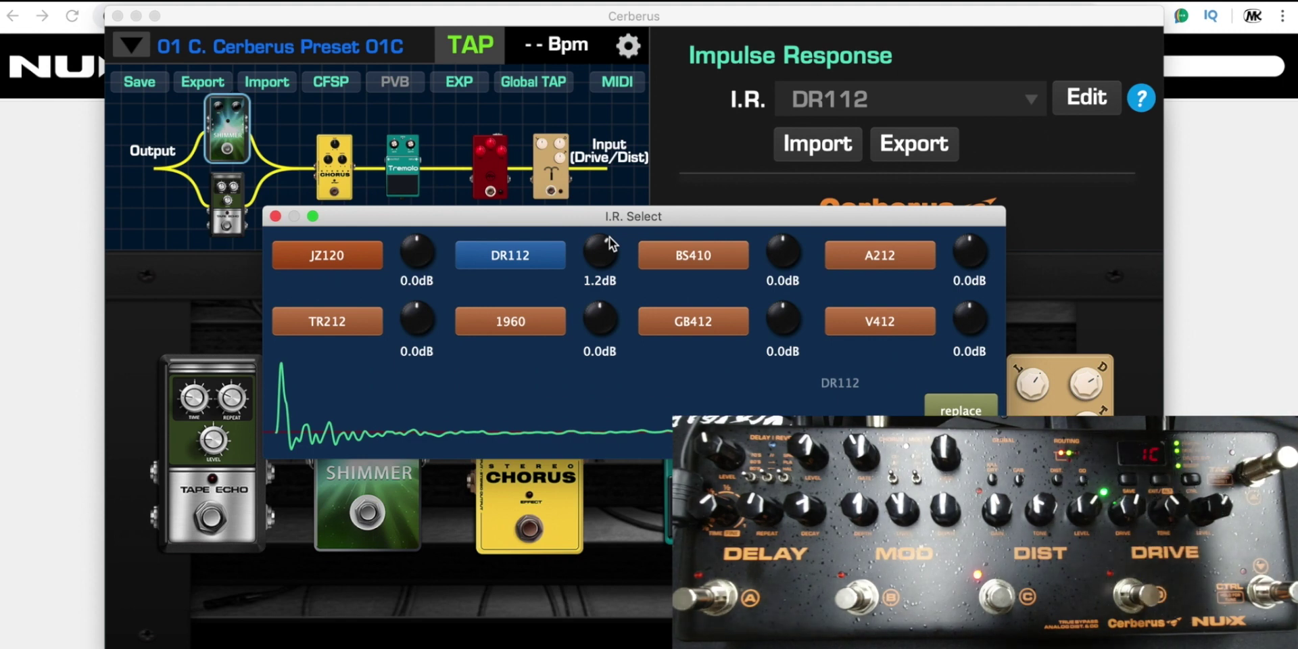
left_click(277, 217)
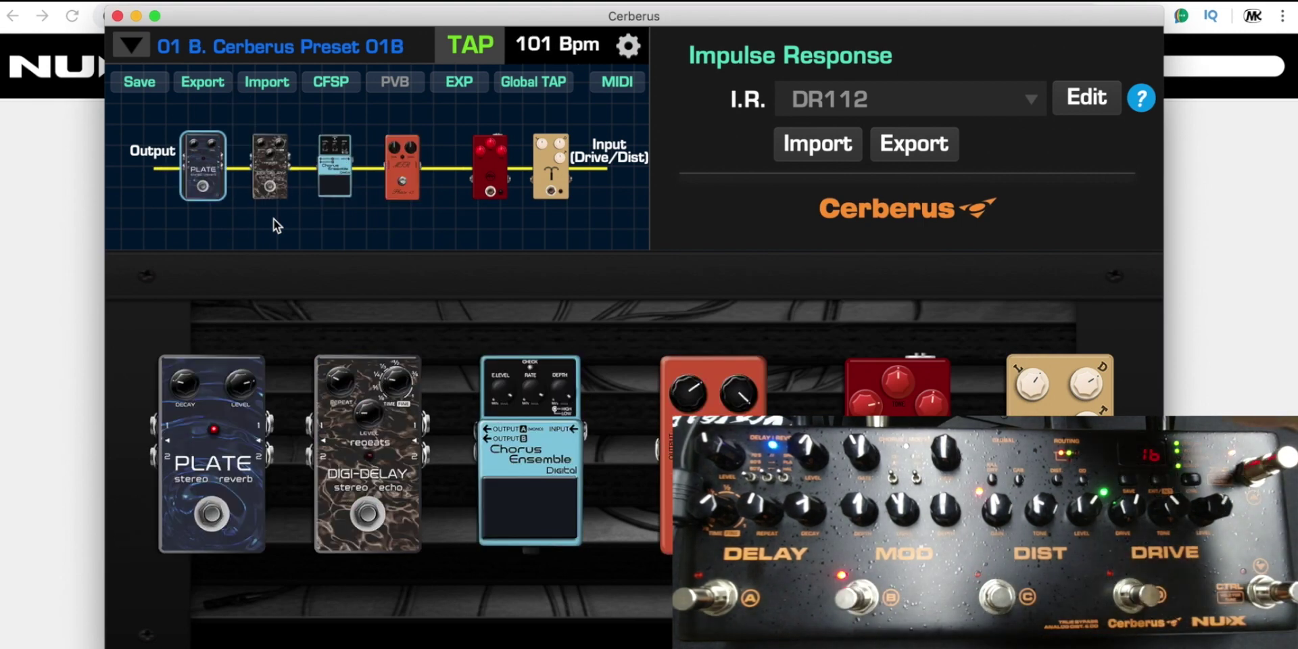
Choose the GB412 impulse response for preset 01 B, and set the GB412 slot's volume to 1.2 dB in the I.R. editor.
left_click(1032, 99)
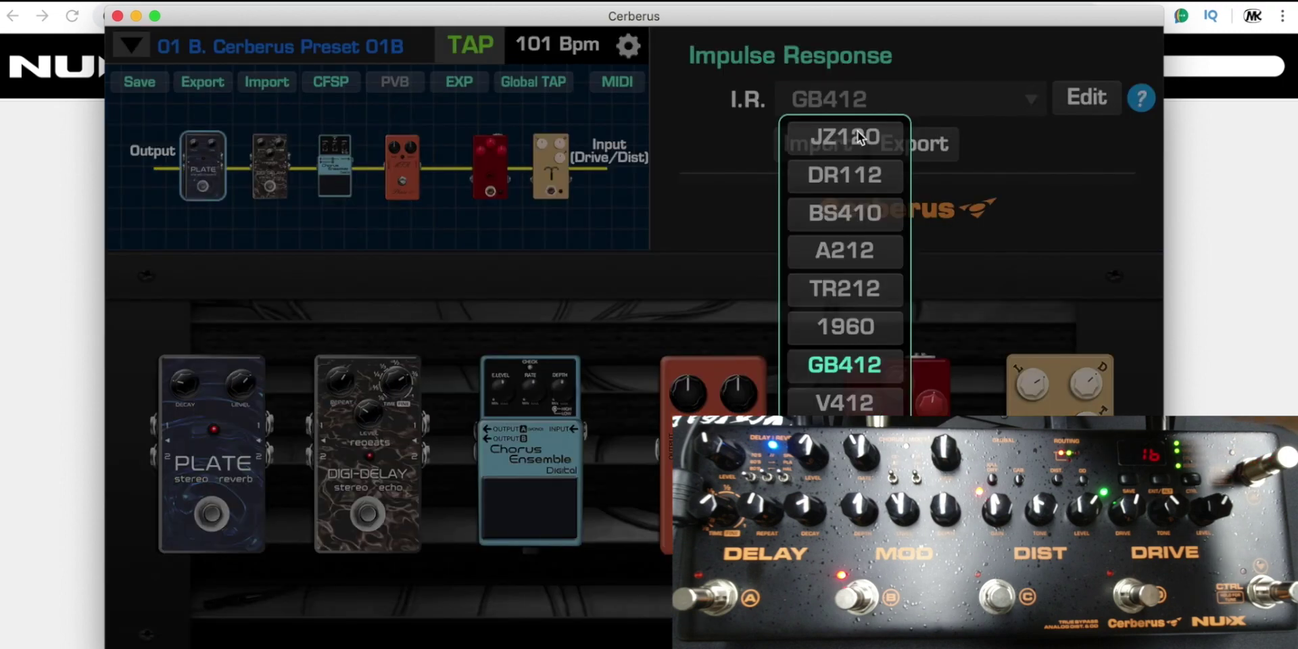
left_click(1002, 159)
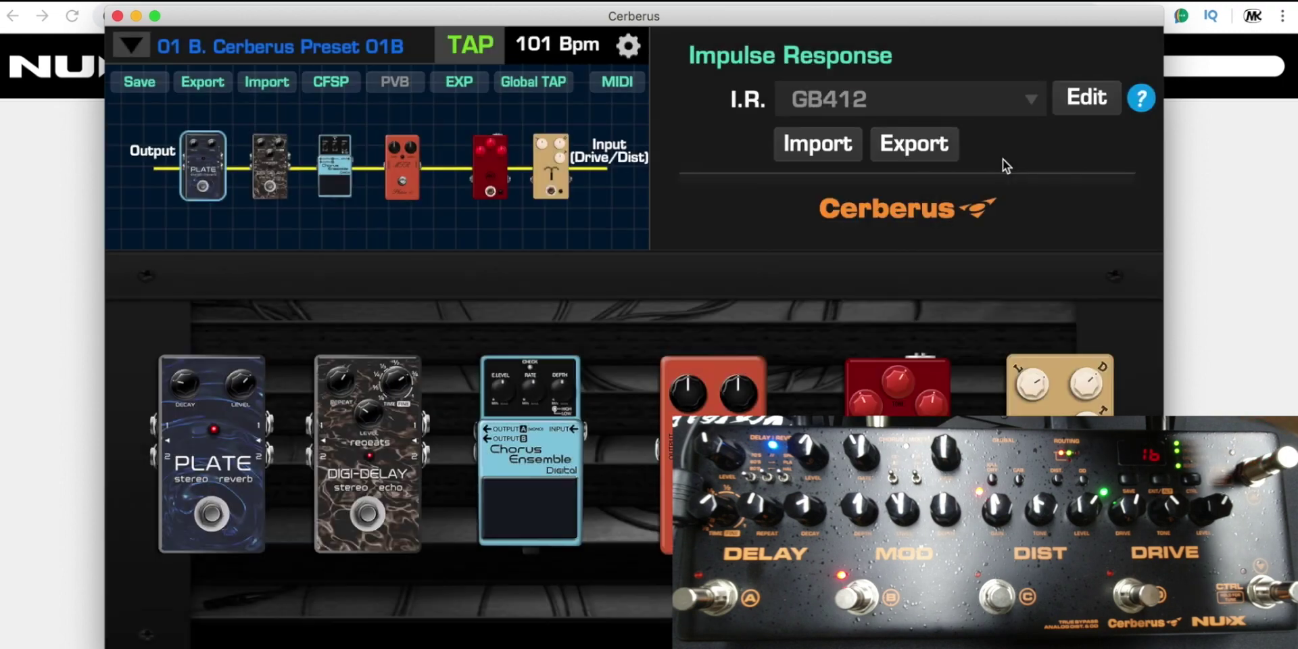
left_click(1082, 107)
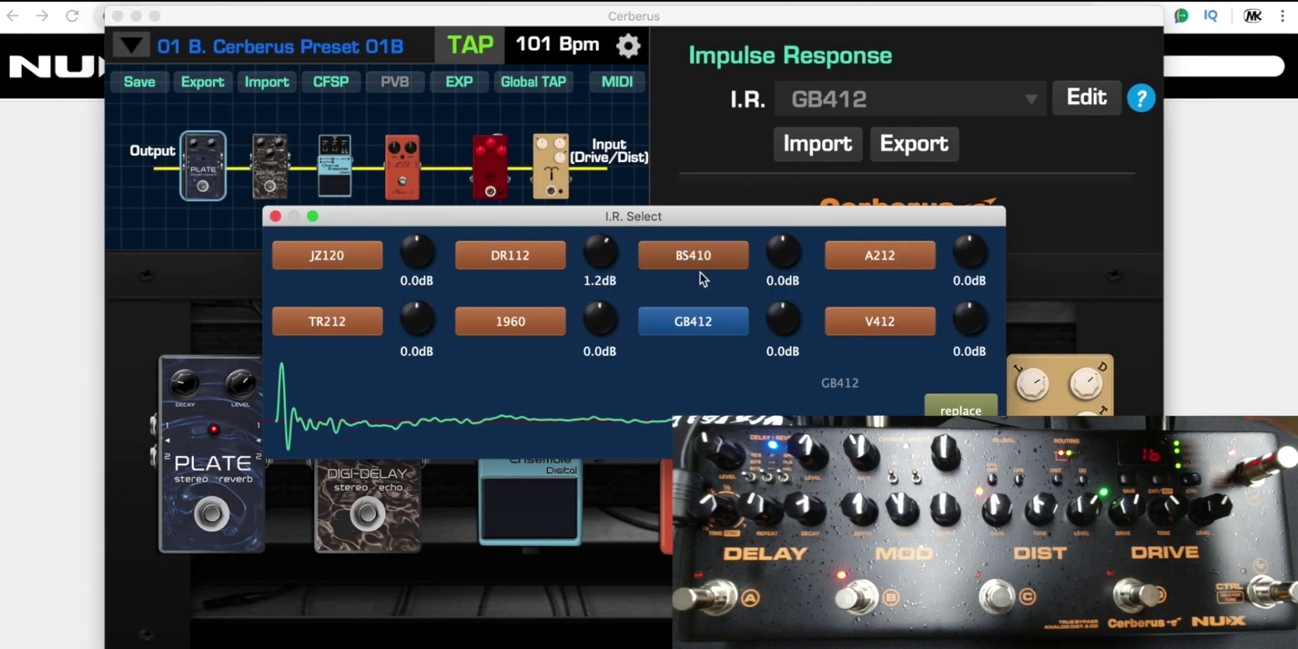
left_click_drag(783, 308, 797, 298)
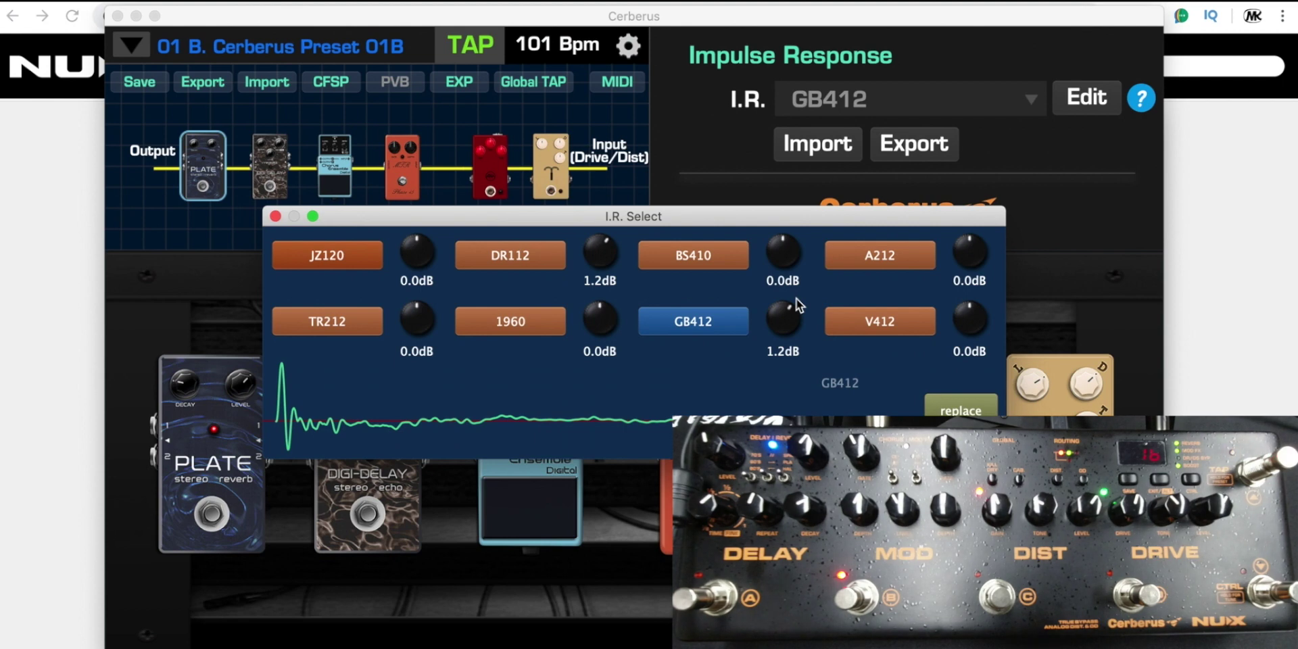
left_click(274, 216)
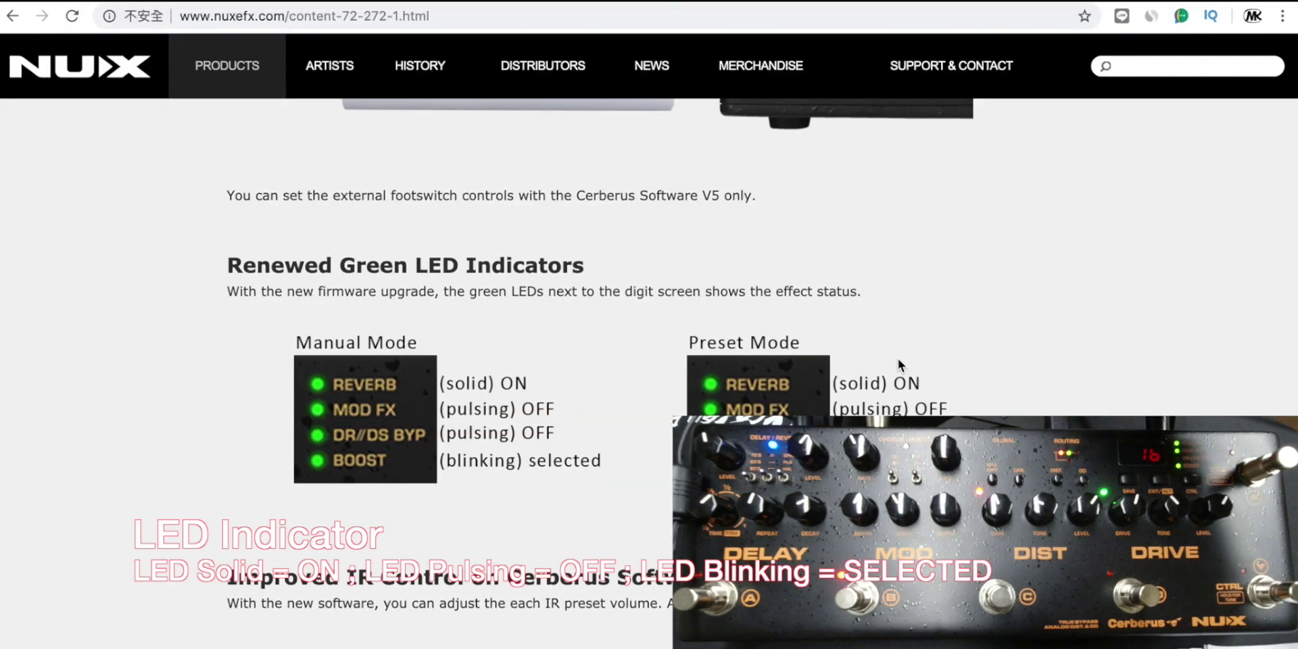
Switch to the NUX web page and read the Renewed Green LED Indicators section for Manual Mode and Preset Mode.
scroll(899, 364, "down", 2)
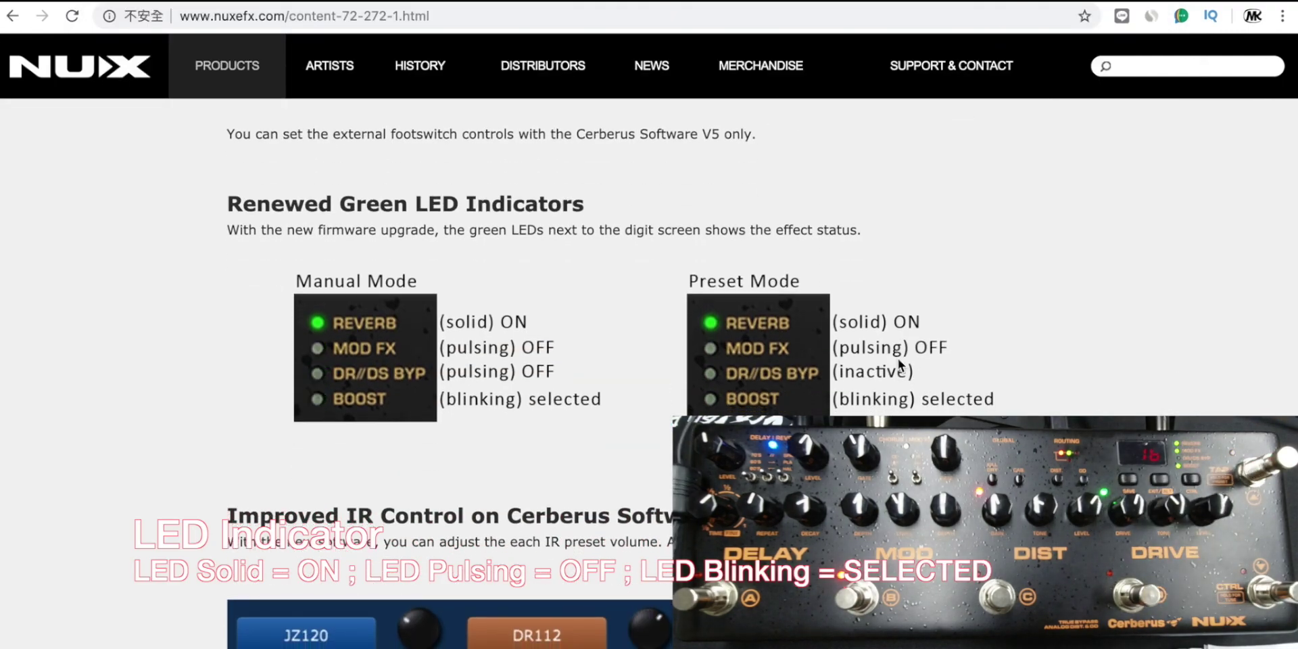